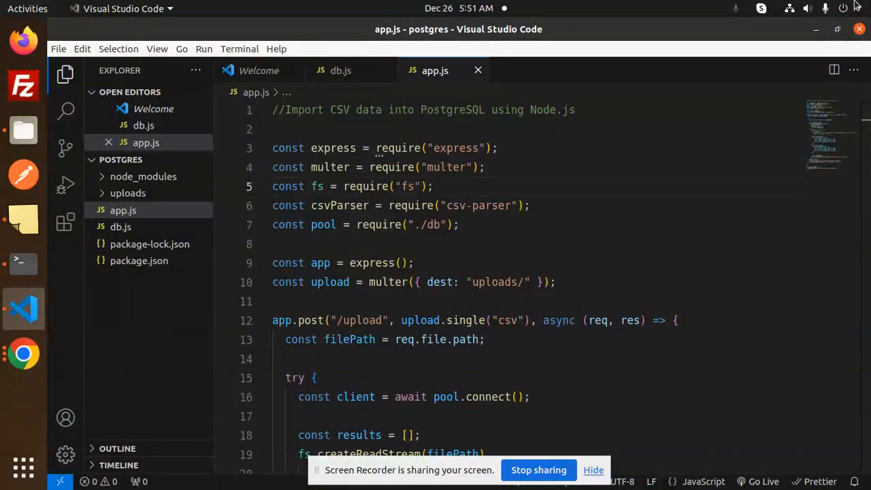
- Raise the headphone and microphone volume from the GNOME system menu
left_click(815, 6)
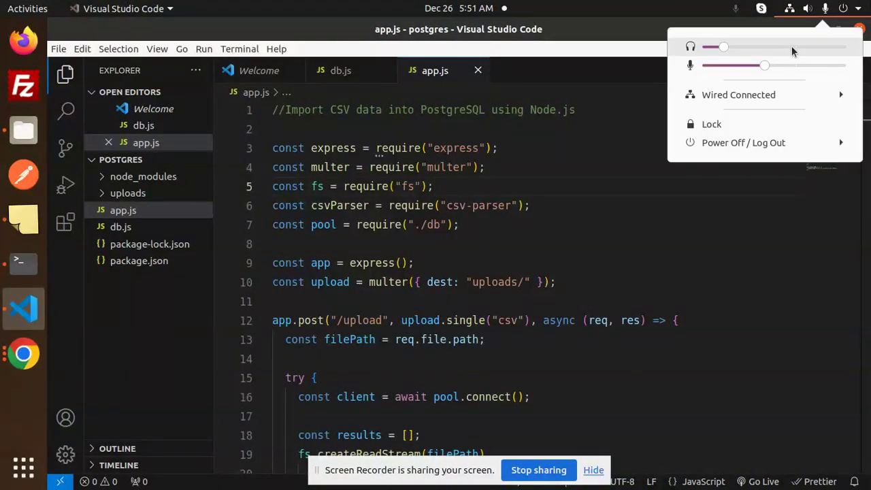
left_click(420, 134)
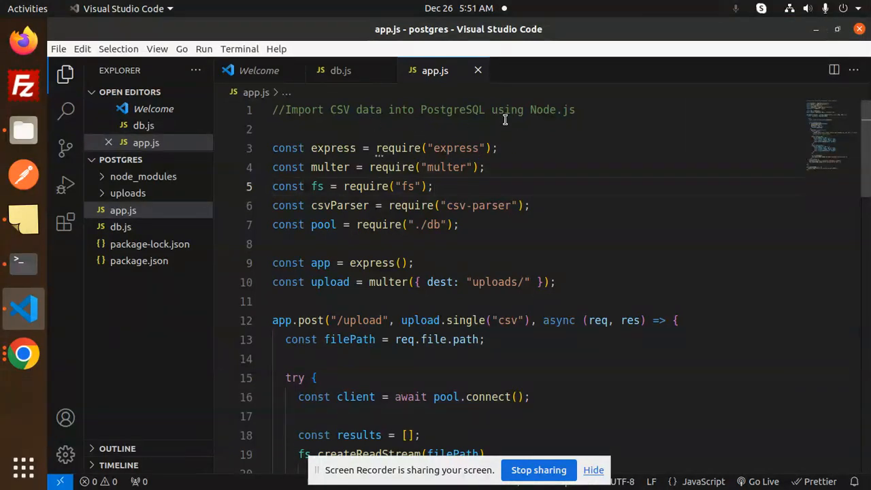
left_click(826, 8)
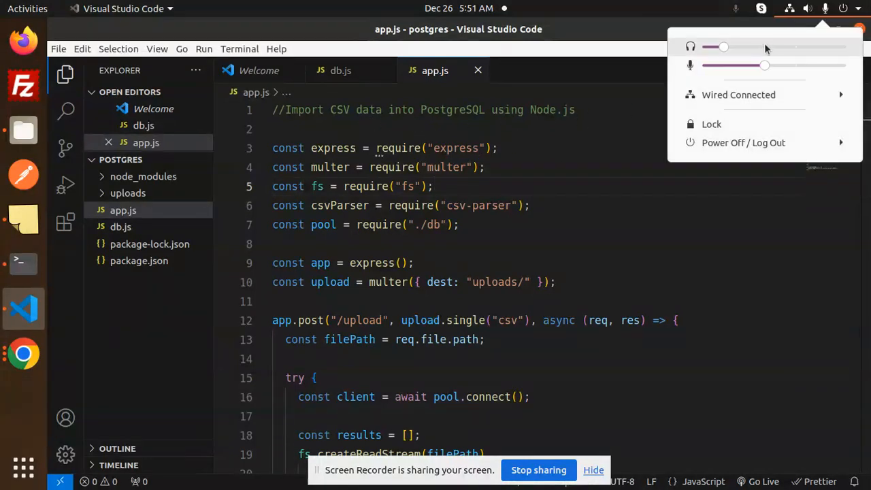
left_click(787, 47)
left_click(783, 65)
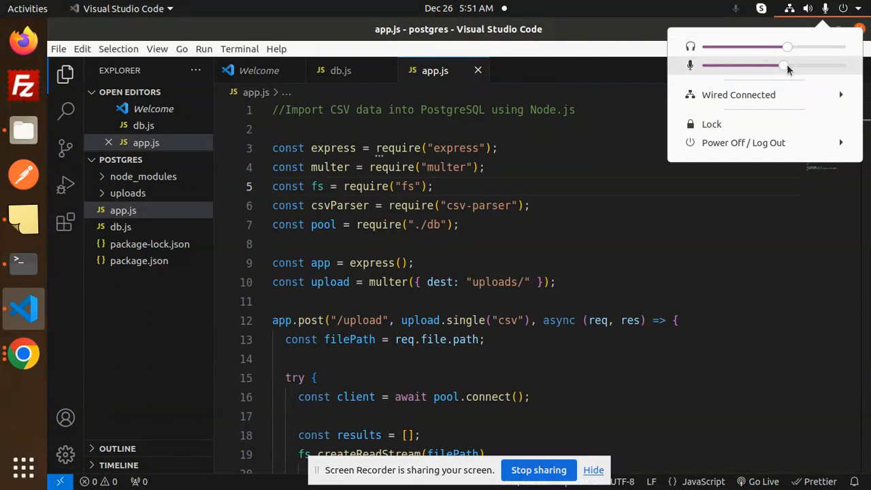
left_click(798, 46)
left_click(802, 66)
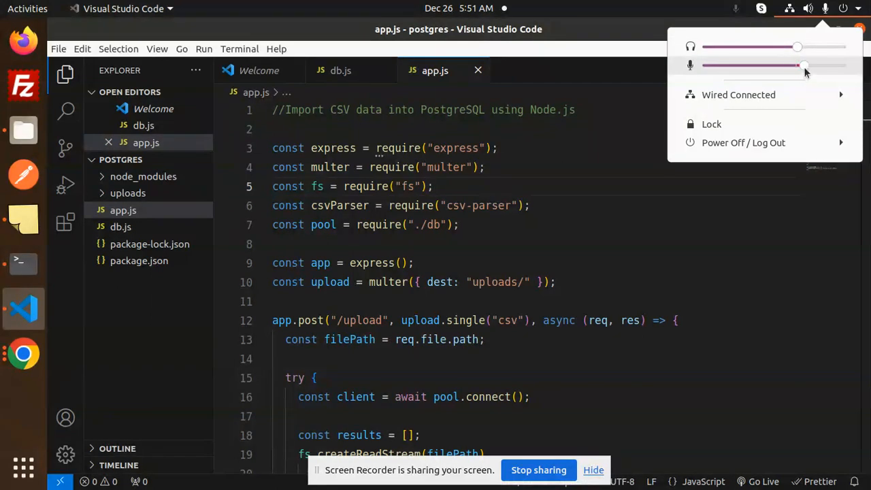
left_click(722, 208)
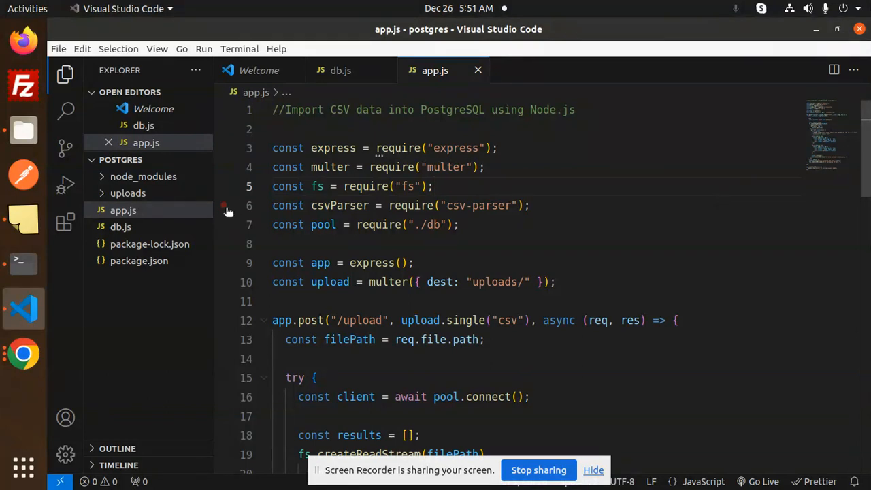
- Open db.js with the PostgreSQL pool settings from the Explorer
left_click(135, 228)
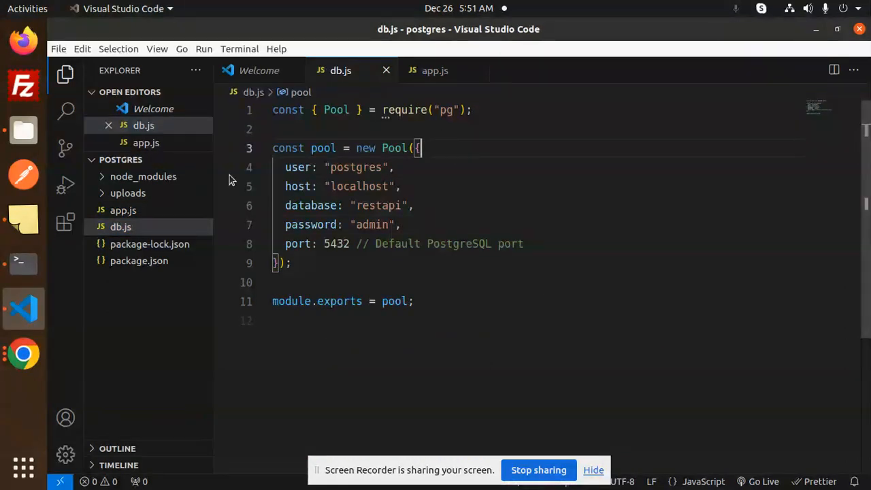
left_click(537, 243)
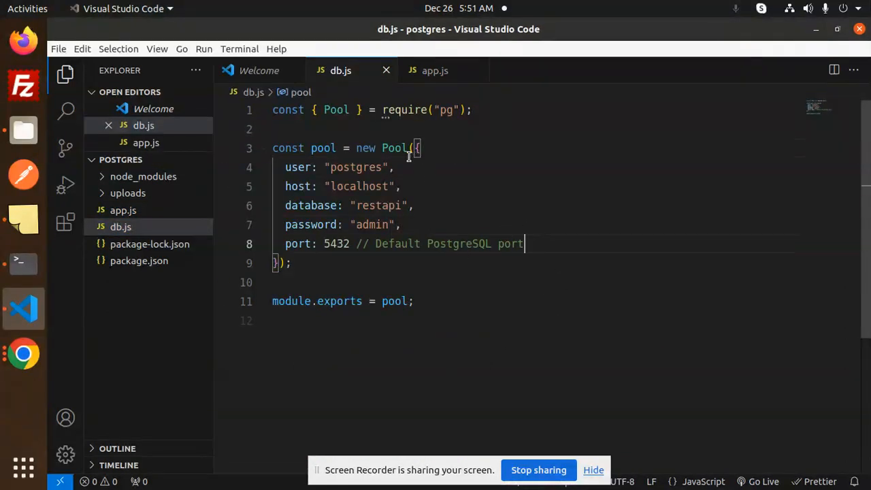
left_click(298, 167)
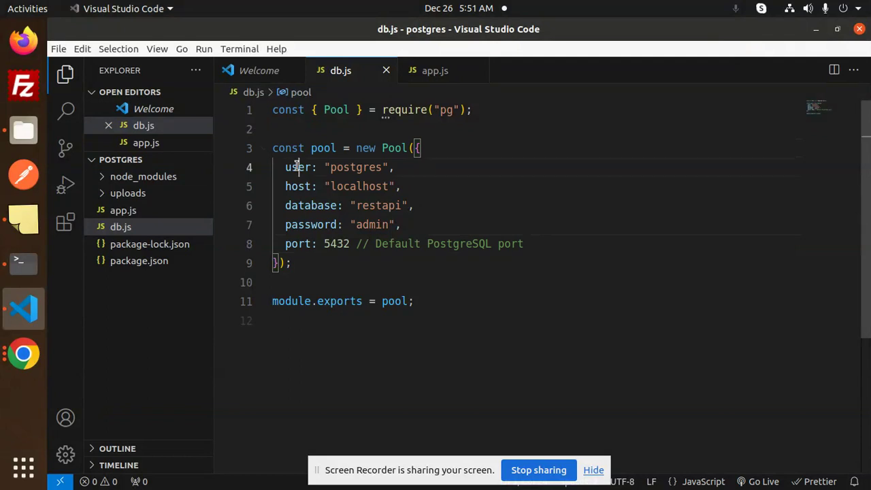
left_click(304, 205)
double_click(310, 225)
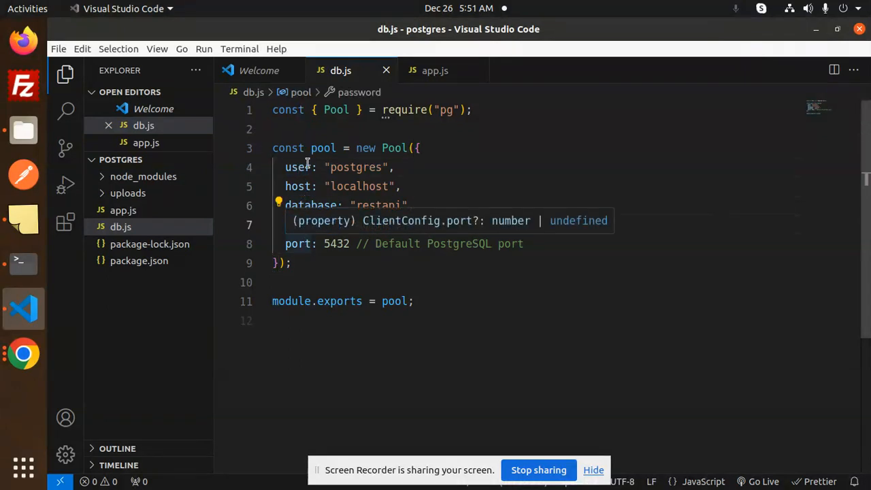
left_click(433, 186)
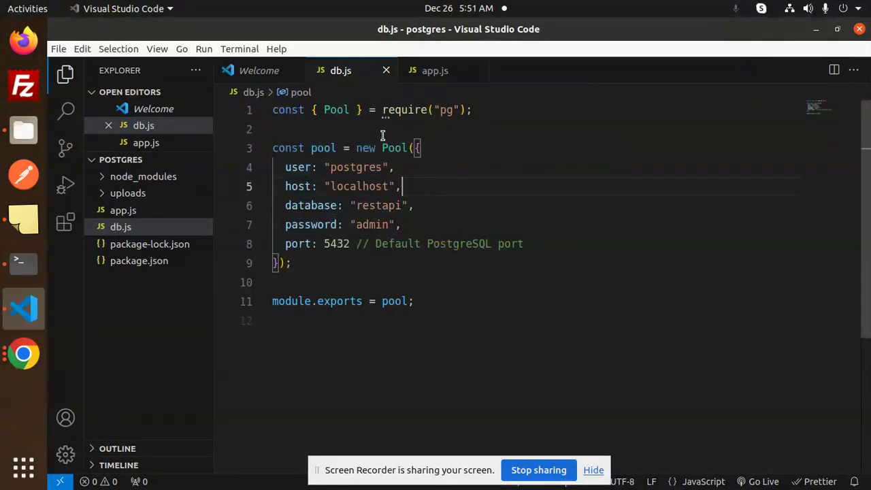
double_click(446, 110)
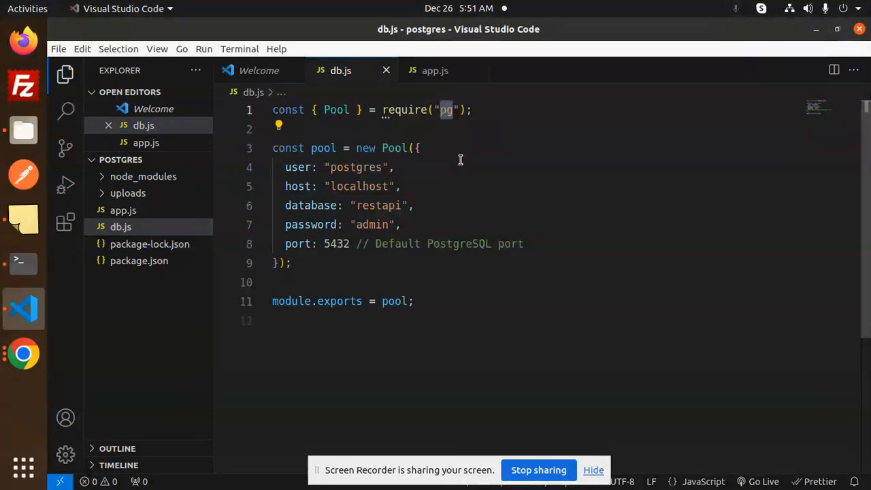
left_click(504, 186)
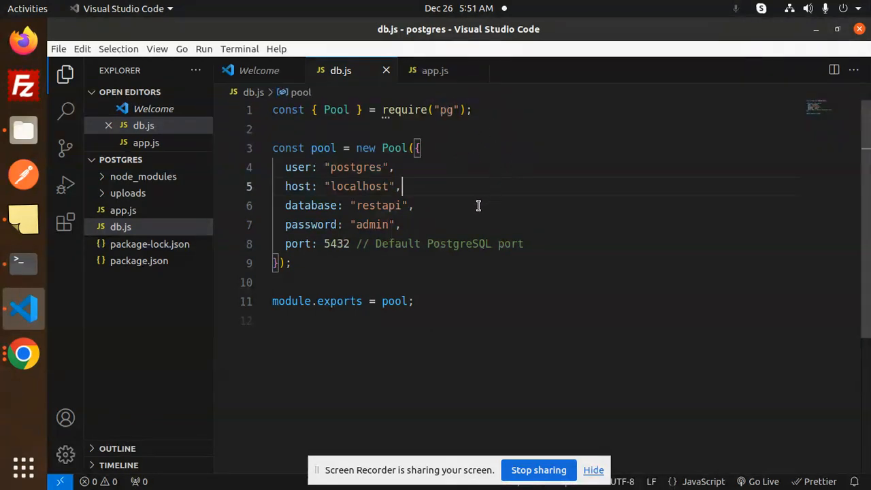
left_click(127, 193)
- Collapse the uploads folder and reopen app.js with the upload route code
left_click(127, 193)
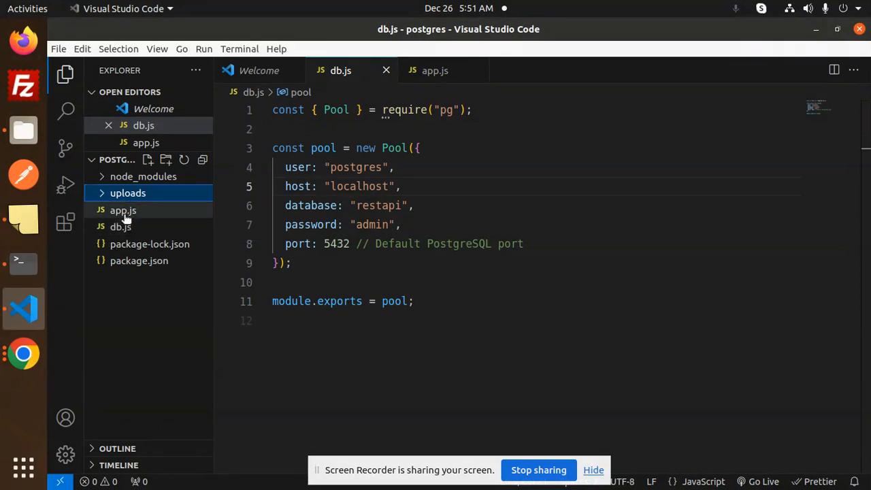
left_click(123, 211)
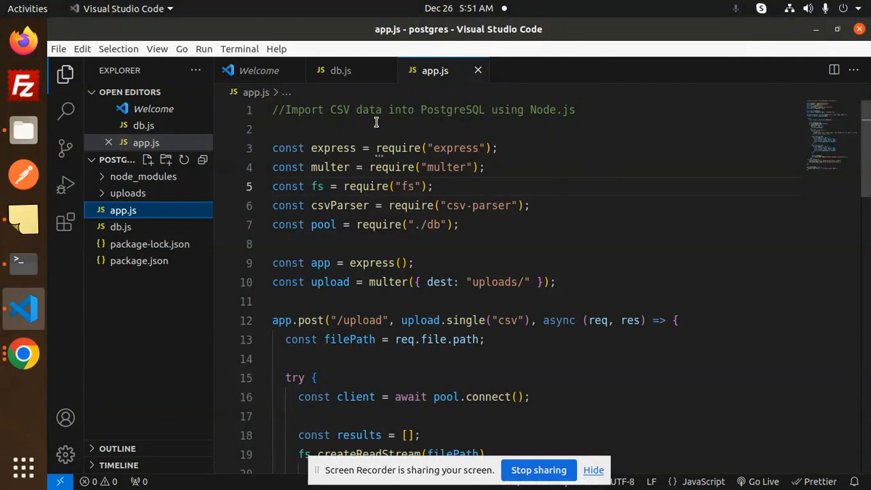
left_click(518, 148)
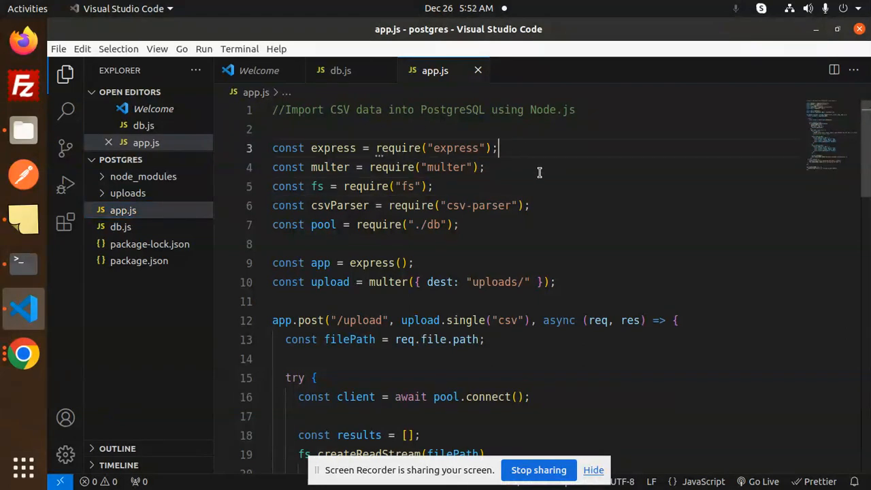
left_click(517, 169)
left_click(523, 206)
left_click(467, 148)
double_click(467, 148)
double_click(446, 167)
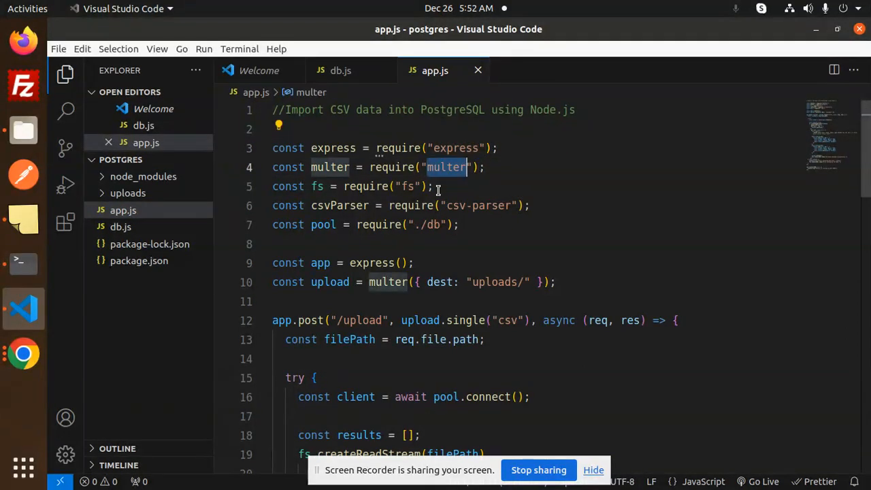
double_click(477, 206)
left_click(470, 224)
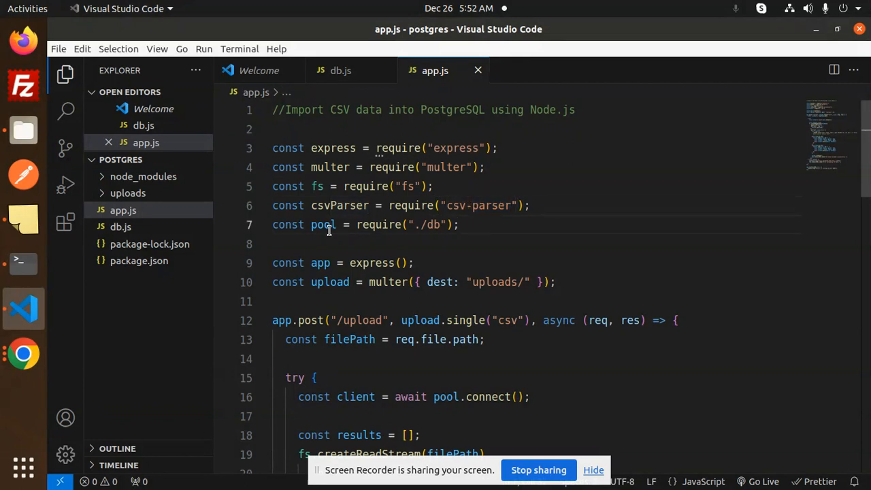
key("Down")
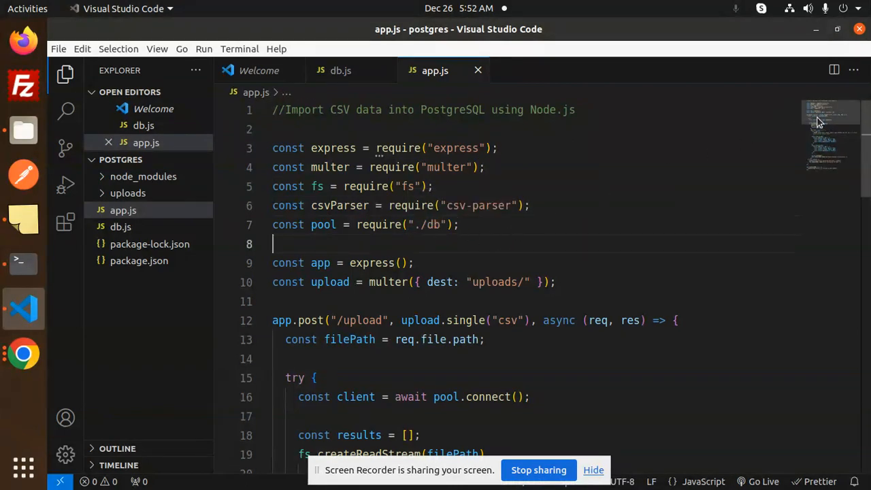
scroll(824, 116, "down", 3)
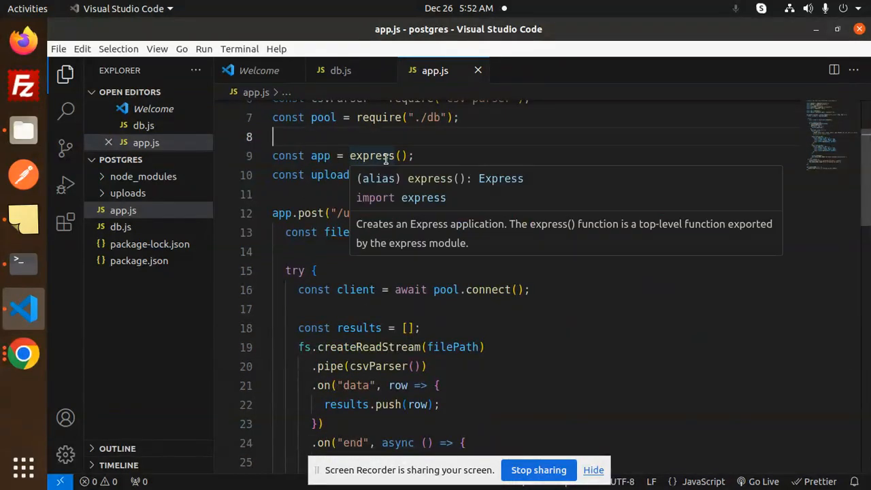
double_click(332, 174)
left_click(420, 194)
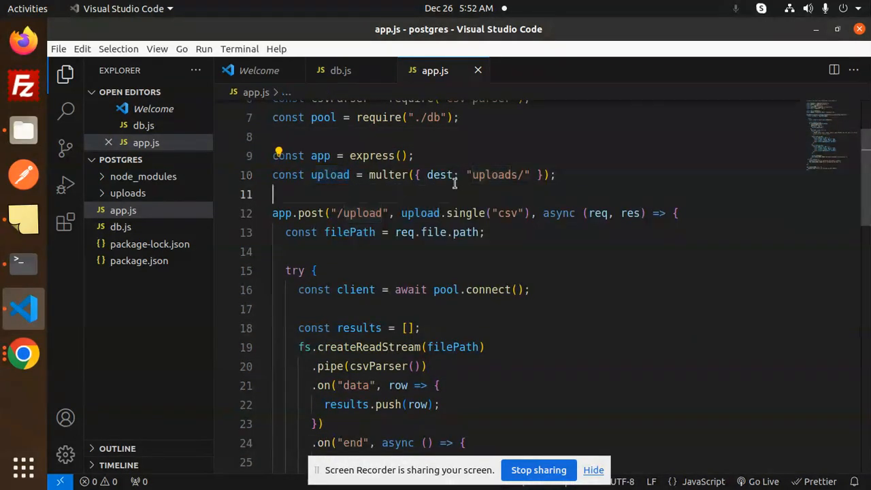
double_click(504, 175)
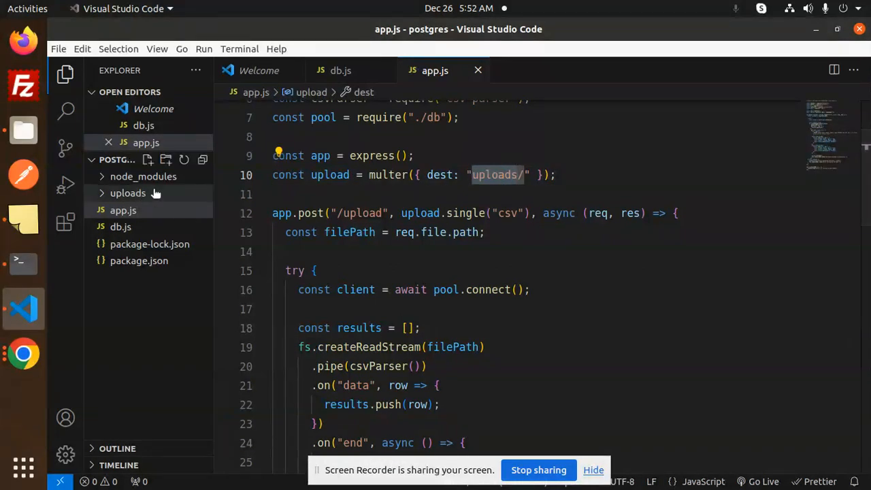
left_click(374, 195)
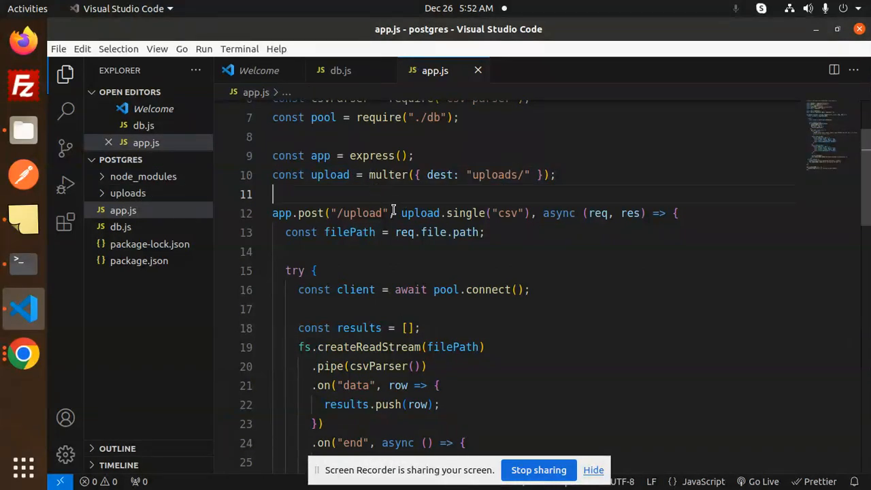
left_click(405, 262)
left_click(320, 213)
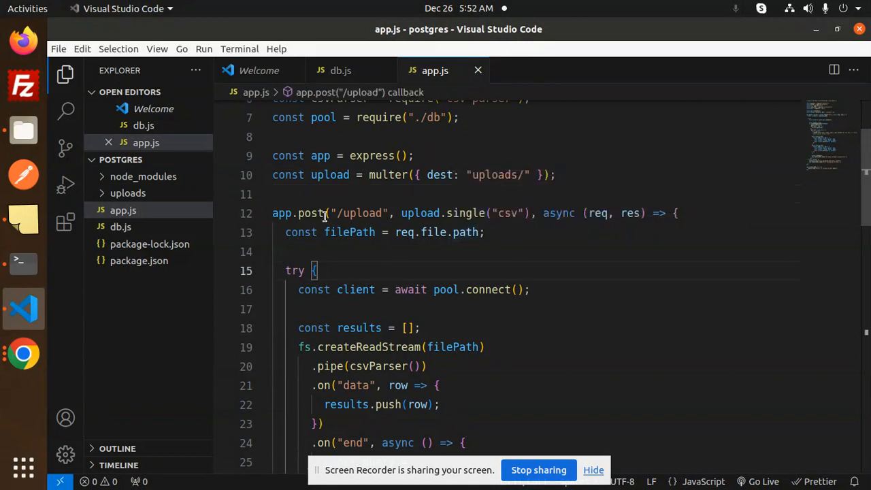
double_click(368, 213)
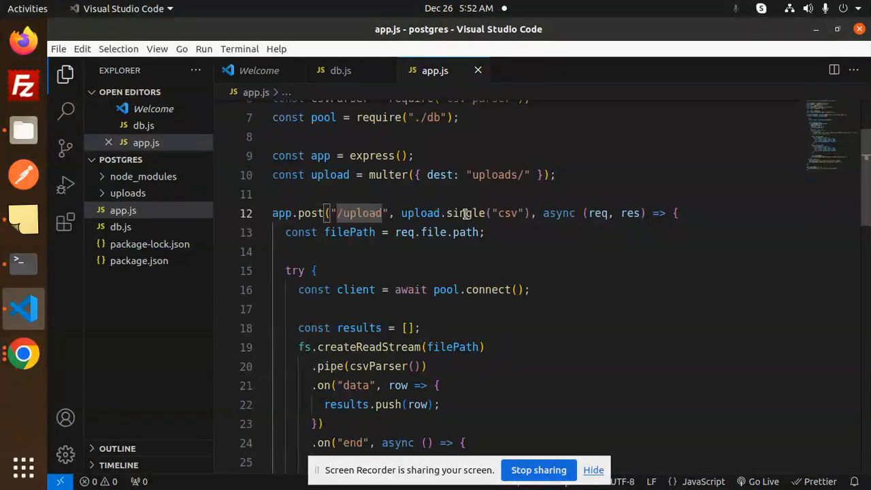
double_click(508, 213)
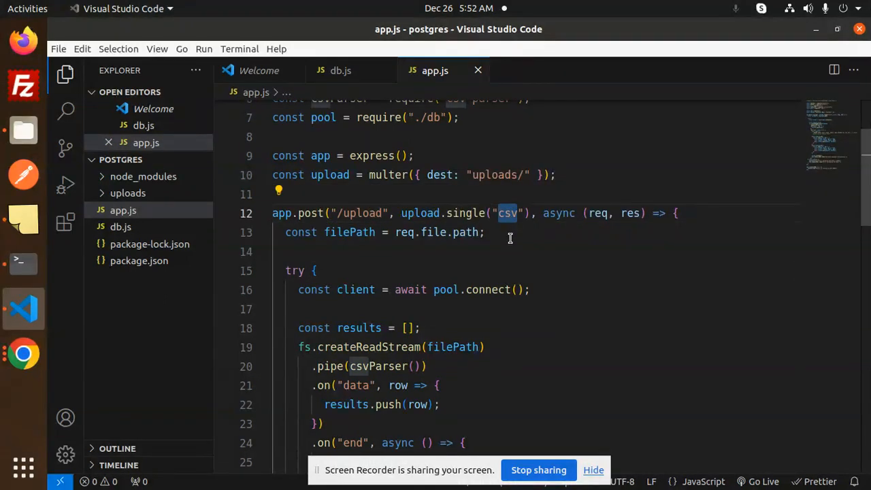
left_click(511, 237)
double_click(558, 213)
left_click(545, 233)
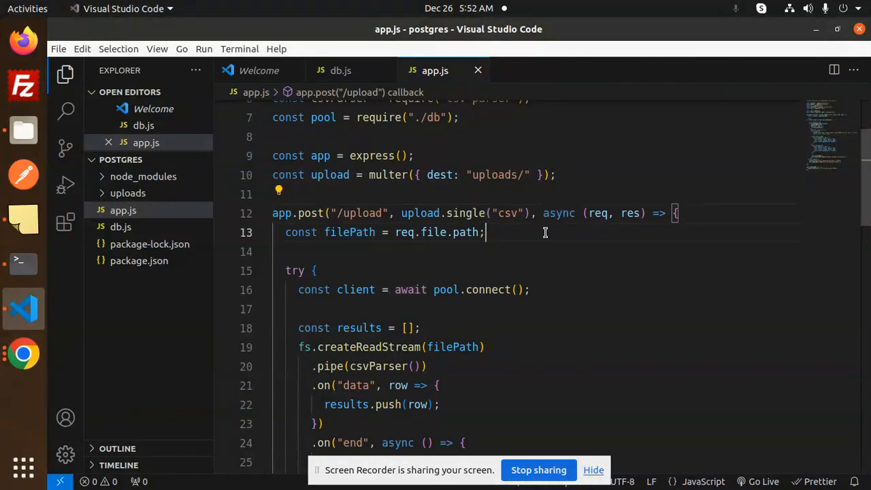
double_click(343, 233)
left_click(482, 232)
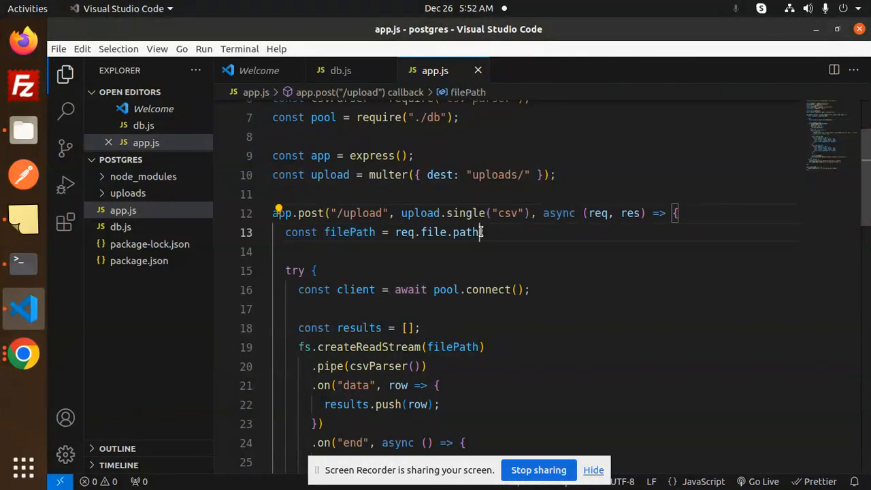
double_click(467, 233)
double_click(348, 289)
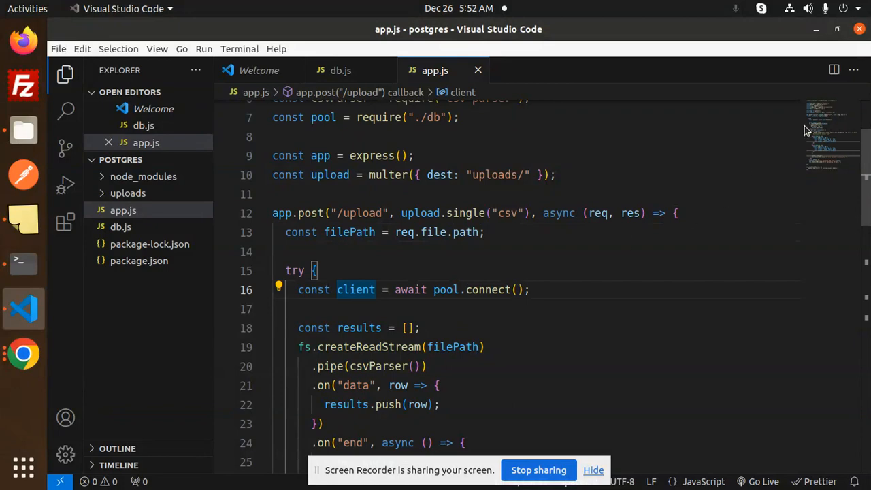
scroll(477, 272, "down", 2)
left_click(488, 196)
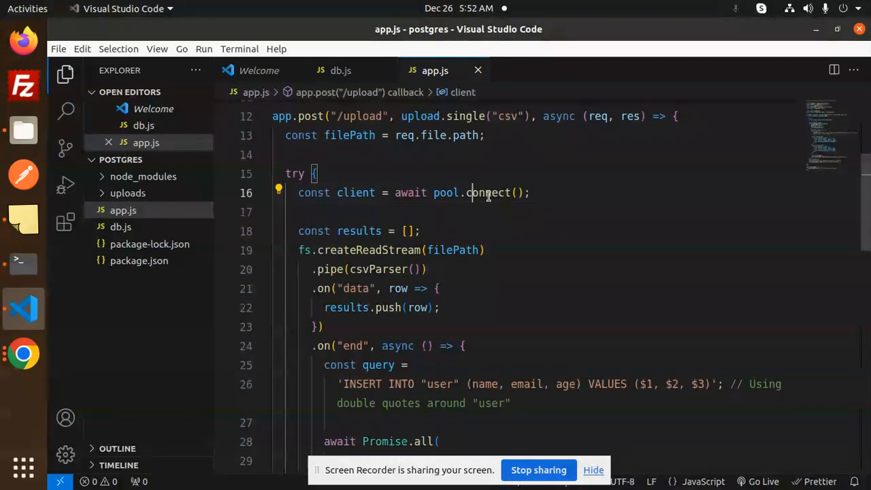
left_click(491, 213)
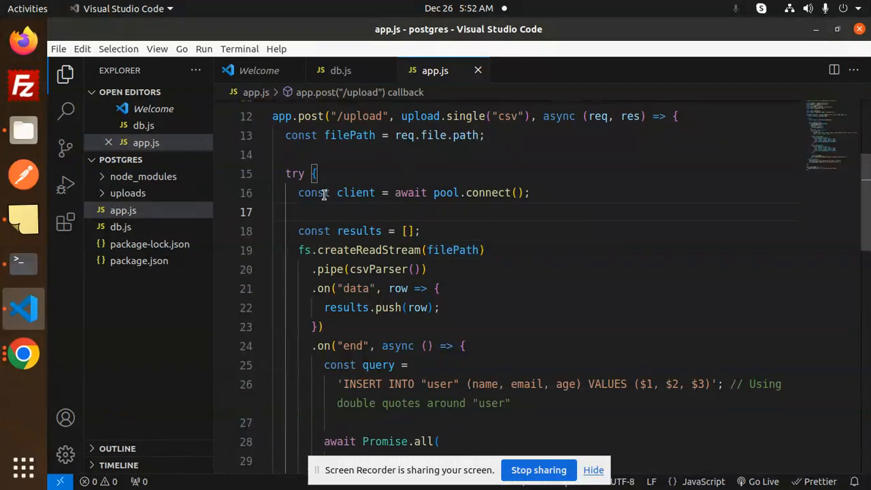
left_click_drag(296, 193, 531, 193)
left_click(497, 204)
double_click(346, 231)
left_click(403, 231)
left_click(369, 231)
left_click(434, 231)
key("Up")
left_click(375, 250)
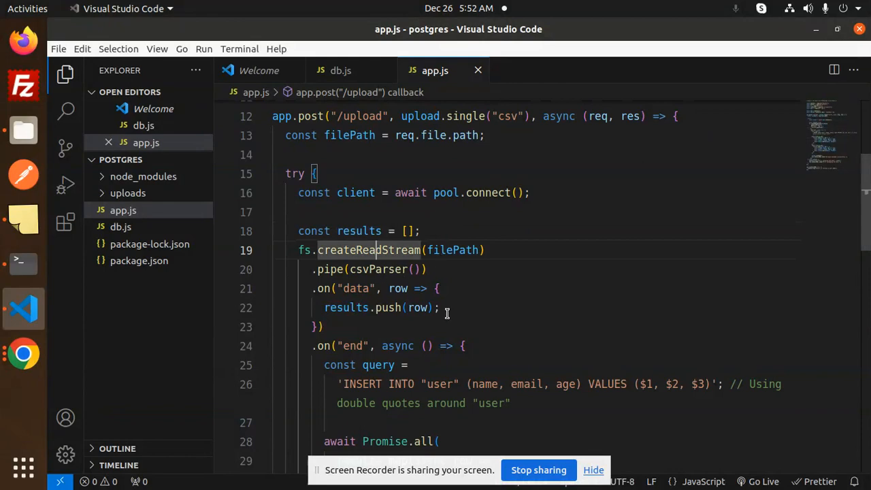
left_click(418, 308)
double_click(345, 307)
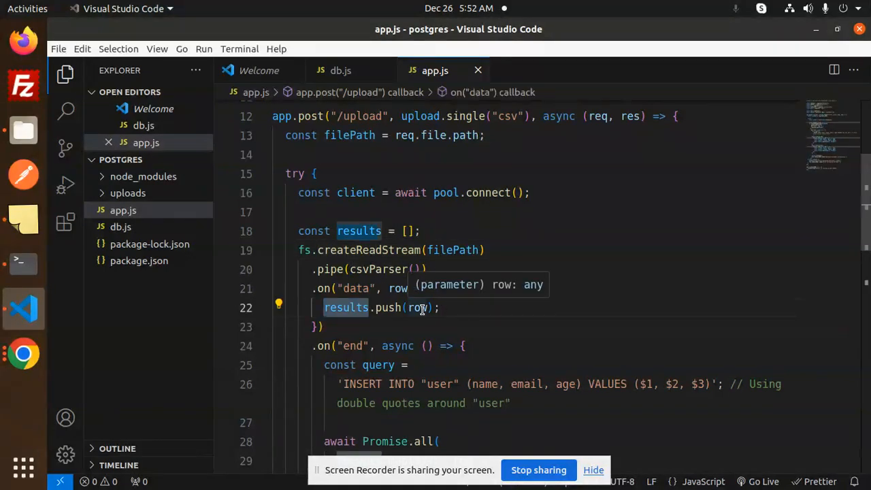
double_click(362, 231)
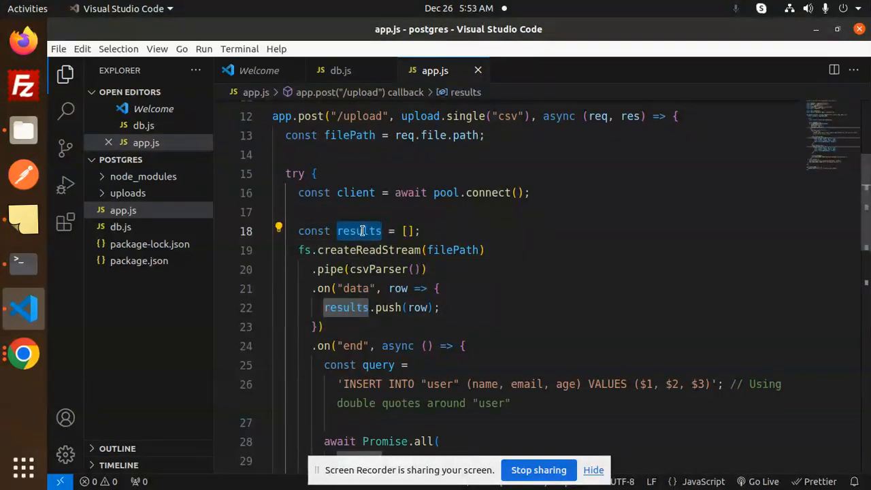
left_click(436, 307)
double_click(361, 232)
scroll(545, 239, "down", 3)
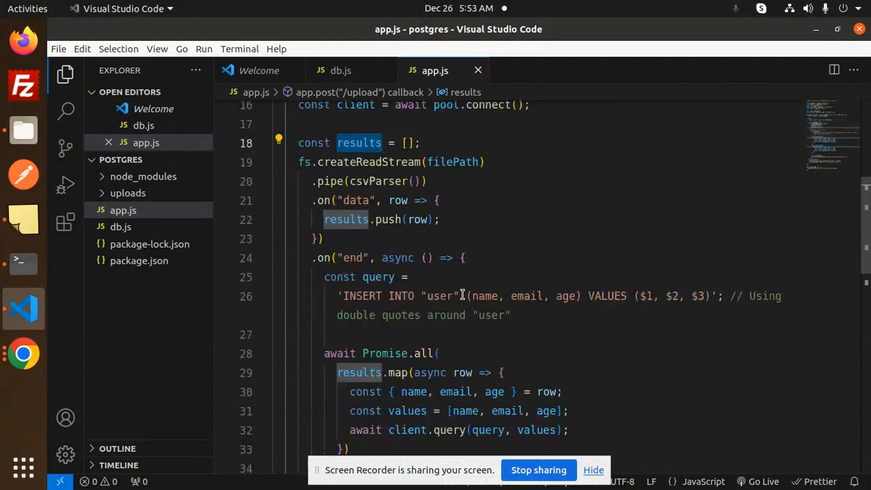
left_click(419, 276)
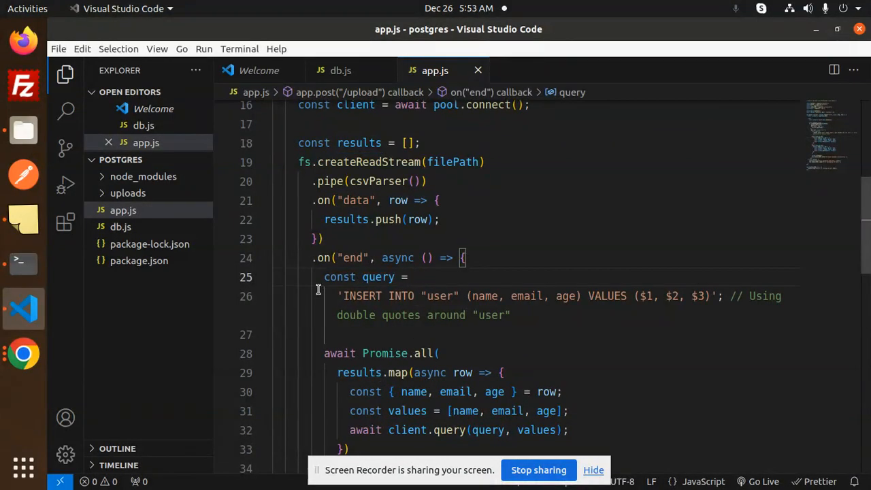
left_click_drag(324, 277, 507, 333)
left_click(507, 333)
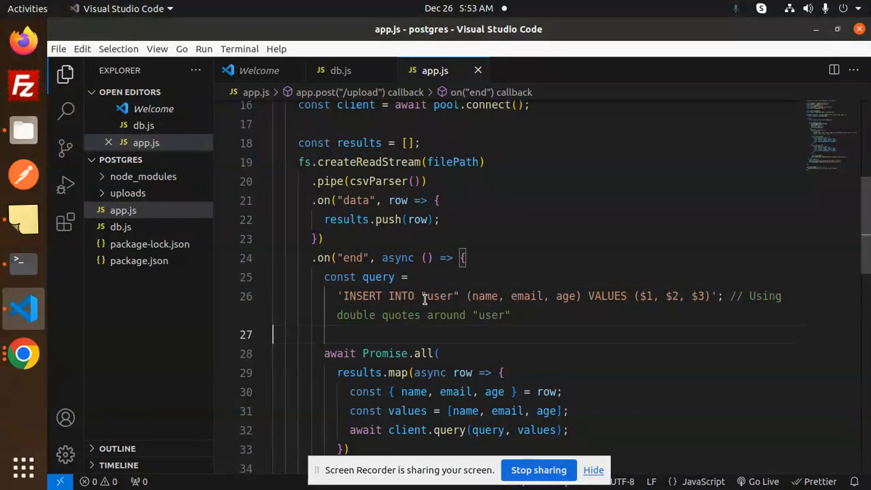
double_click(440, 297)
left_click(576, 316)
double_click(446, 296)
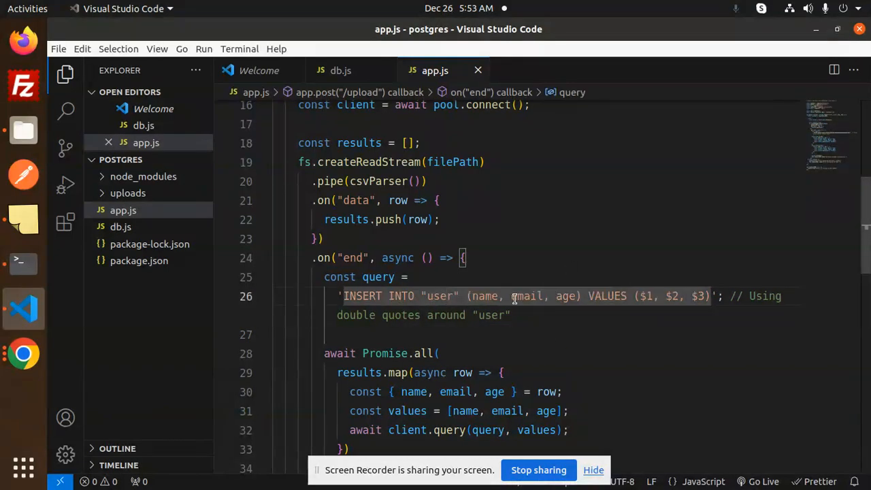
left_click(516, 317)
left_click(489, 295)
double_click(489, 296)
left_click(572, 315)
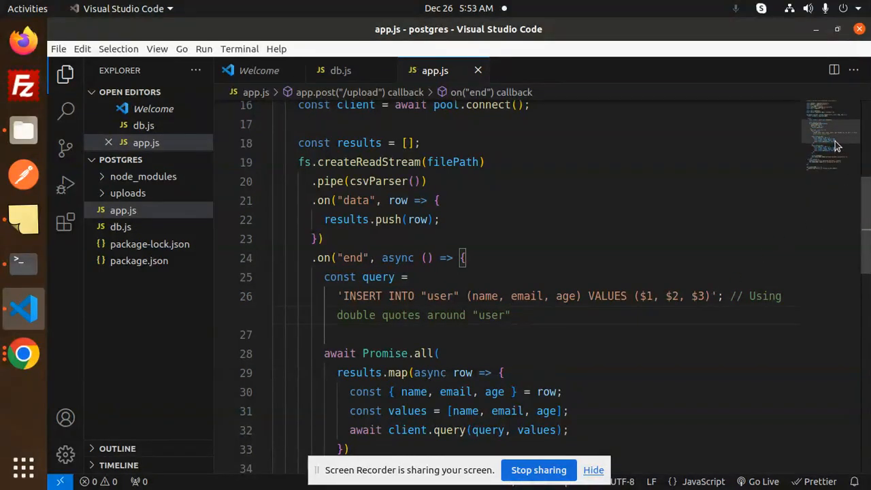
scroll(835, 141, "down", 2)
left_click(346, 314)
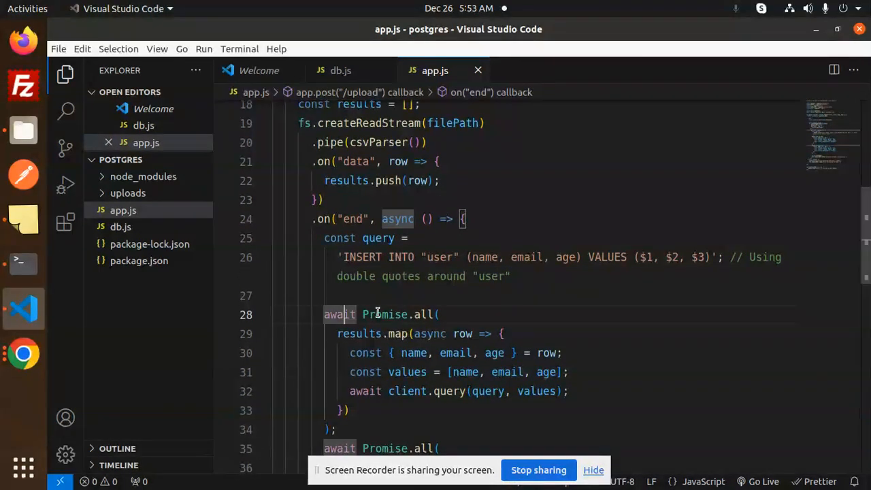
left_click(475, 311)
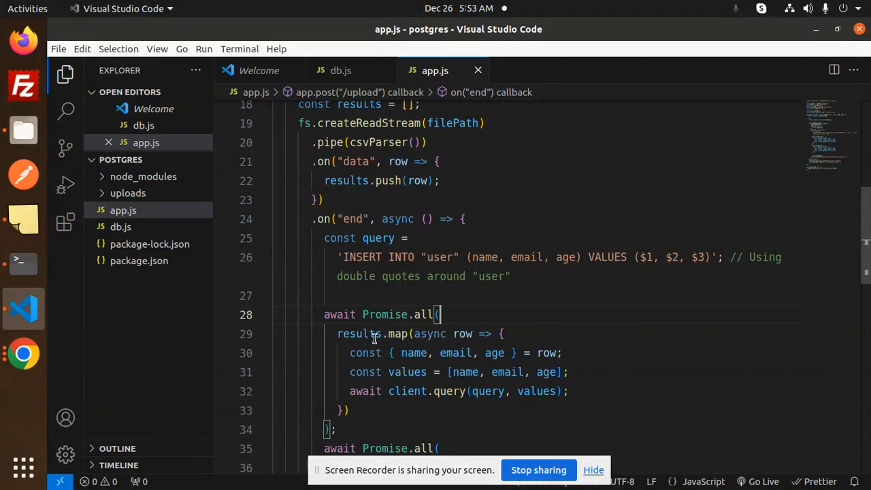
left_click(373, 334)
left_click(585, 337)
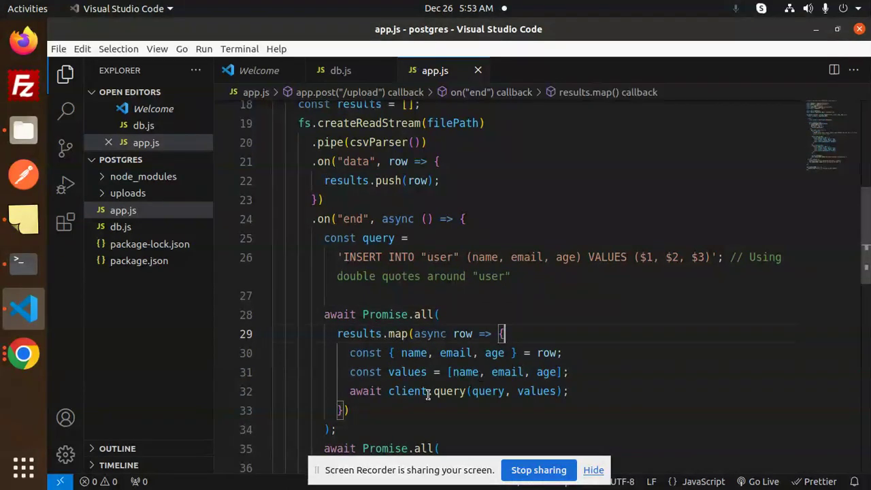
double_click(366, 391)
double_click(407, 391)
double_click(449, 391)
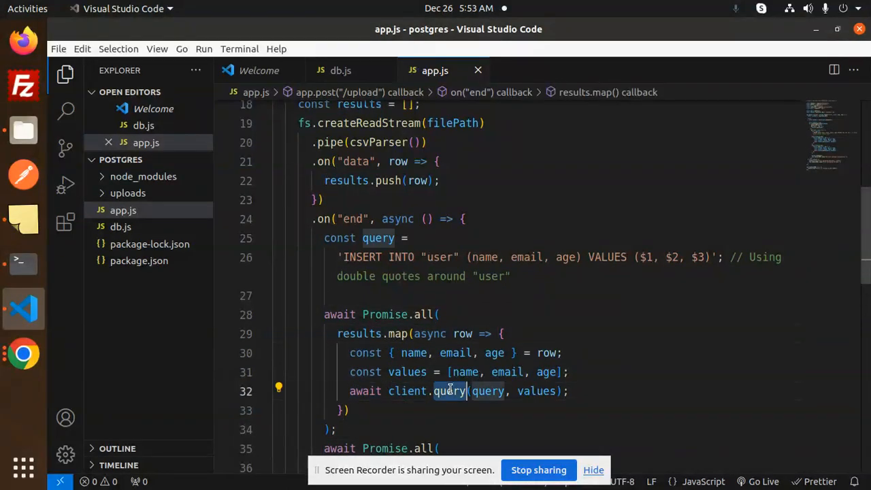
double_click(488, 391)
double_click(536, 391)
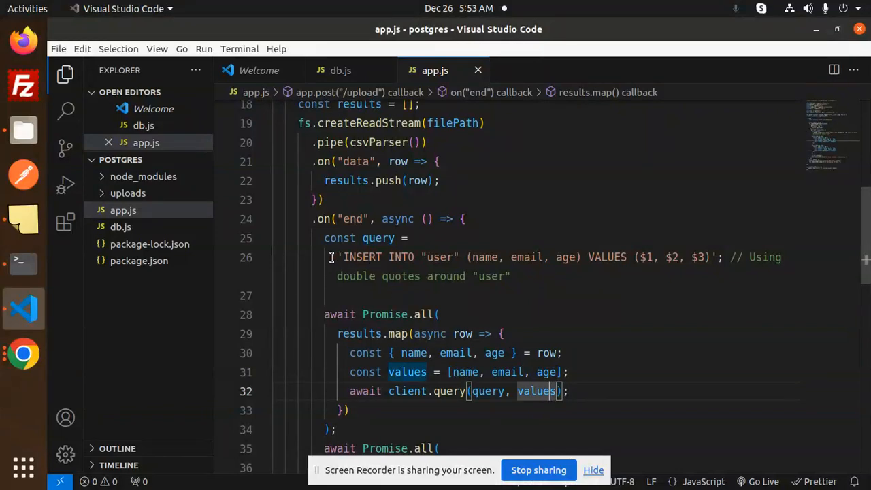
left_click_drag(331, 258, 786, 258)
left_click(727, 309)
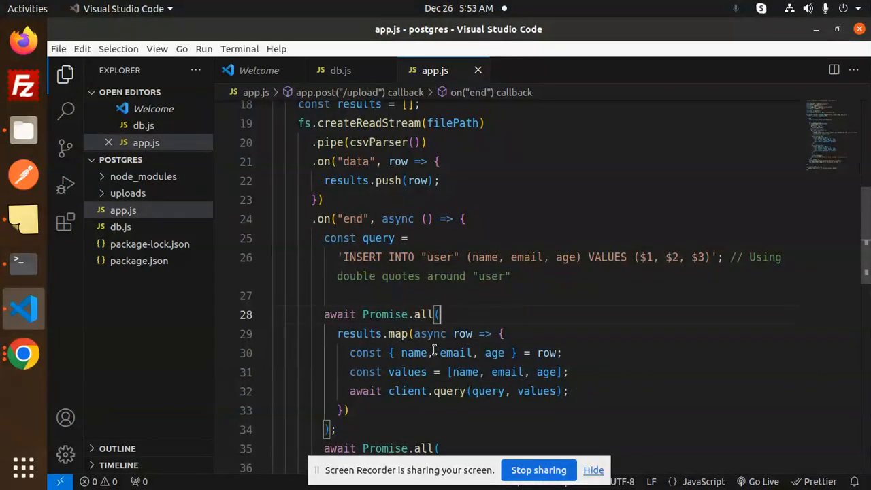
left_click_drag(337, 333, 507, 334)
left_click(521, 334)
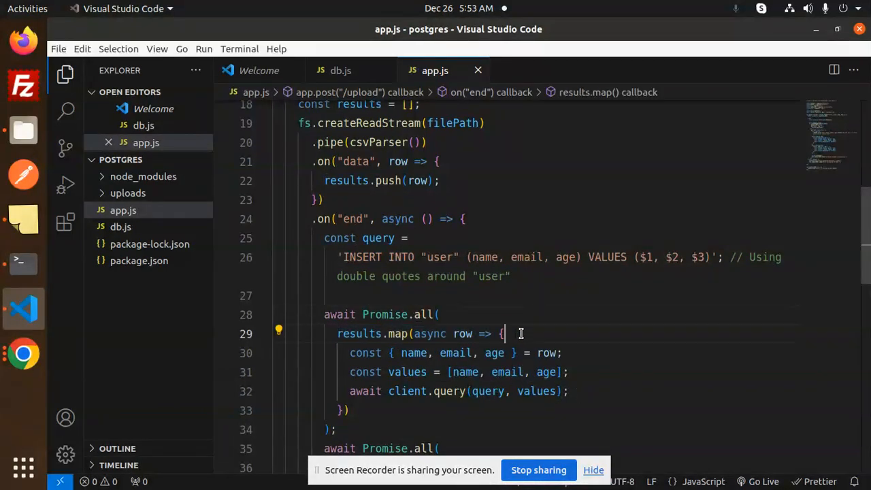
double_click(415, 353)
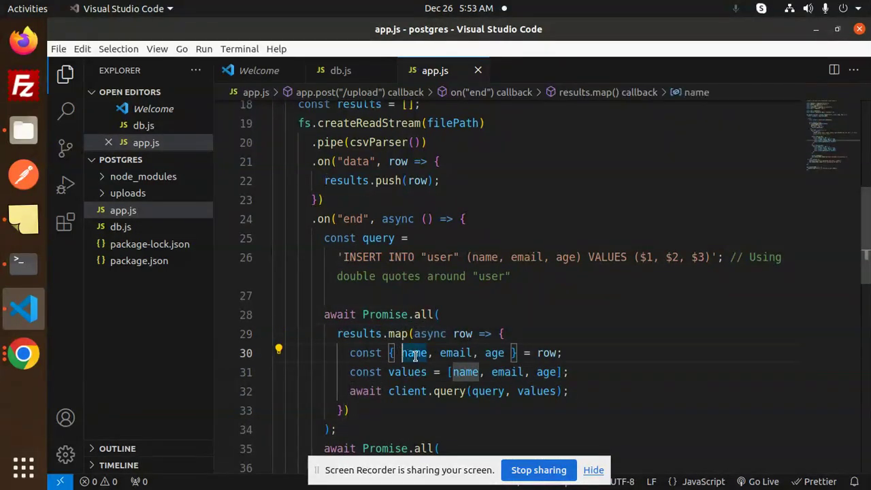
double_click(454, 353)
double_click(494, 353)
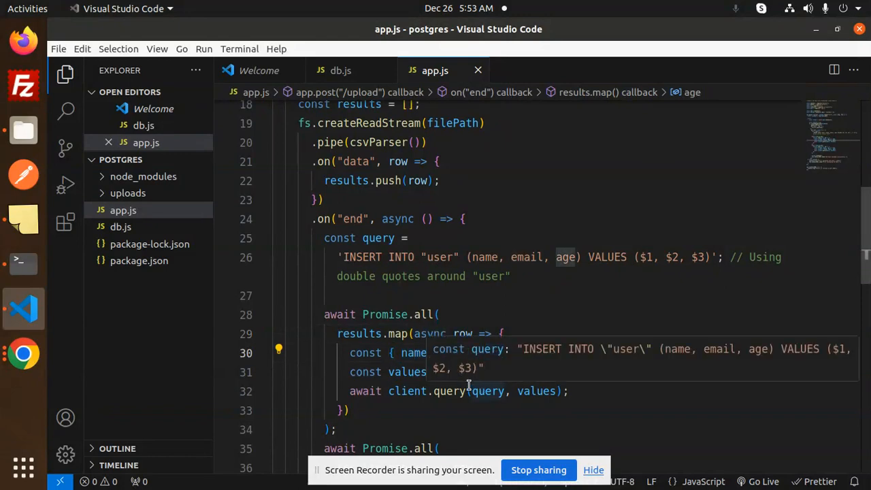
left_click(468, 391)
double_click(488, 390)
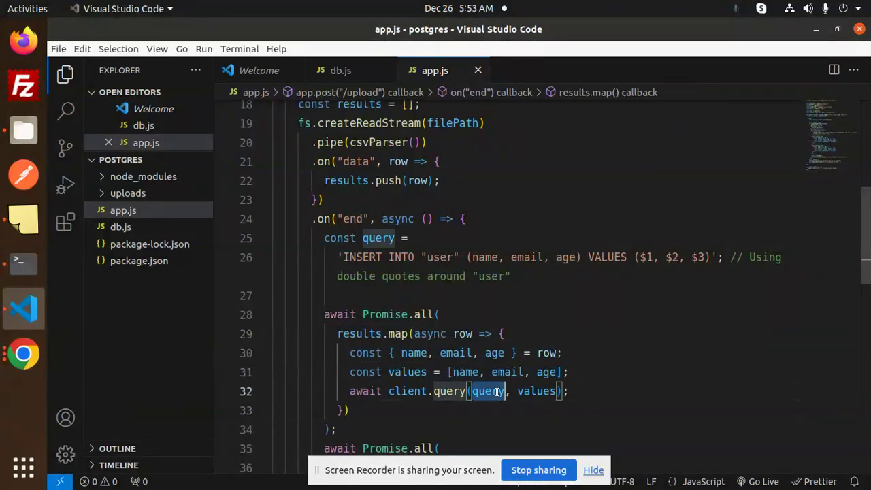
double_click(537, 391)
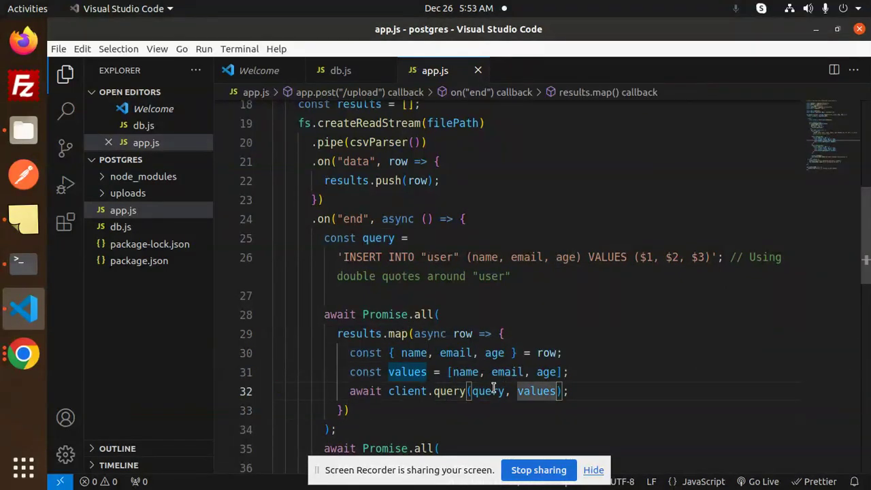
left_click(575, 352)
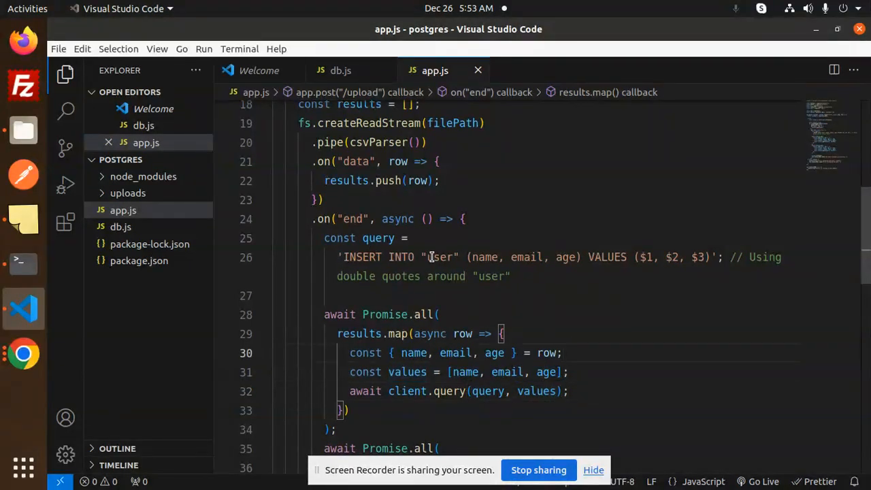
key("Down")
key("Down")
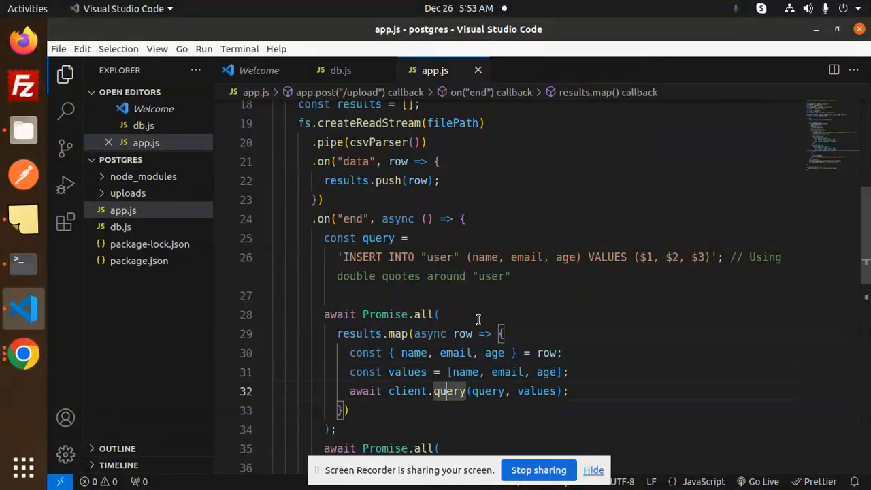
key("Down")
key("Down")
key("Down")
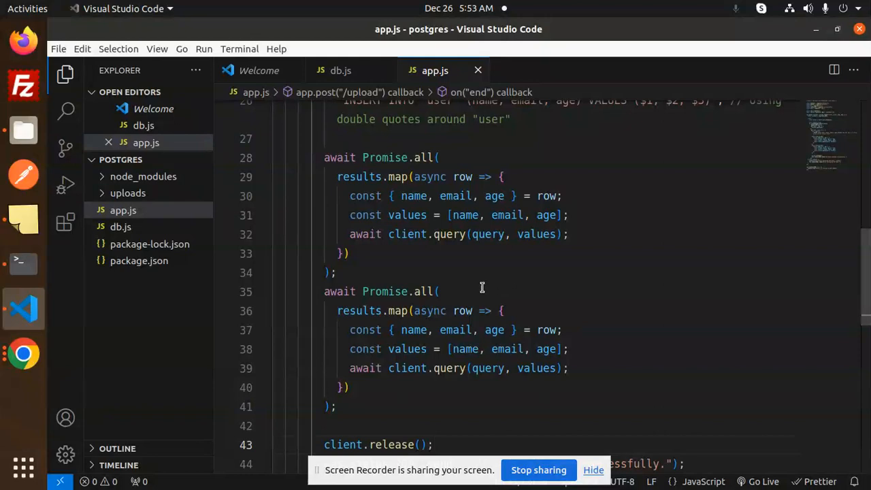
- Delete the duplicated Promise.all insert block and its blank line, then save app.js
left_click_drag(340, 407, 315, 296)
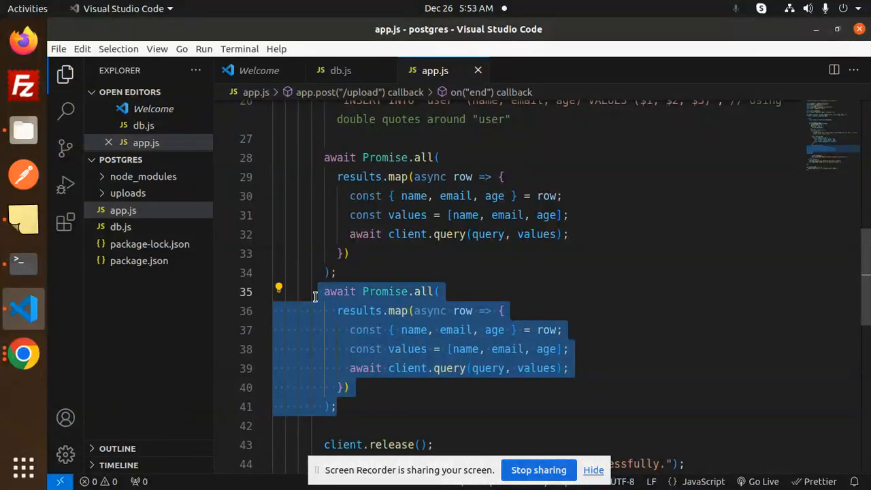
key("Delete")
key("BackSpace")
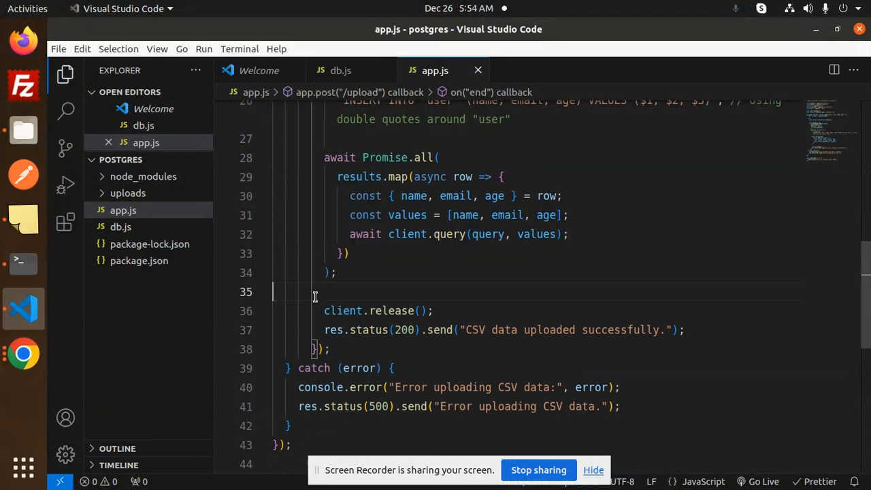
key("ctrl+s")
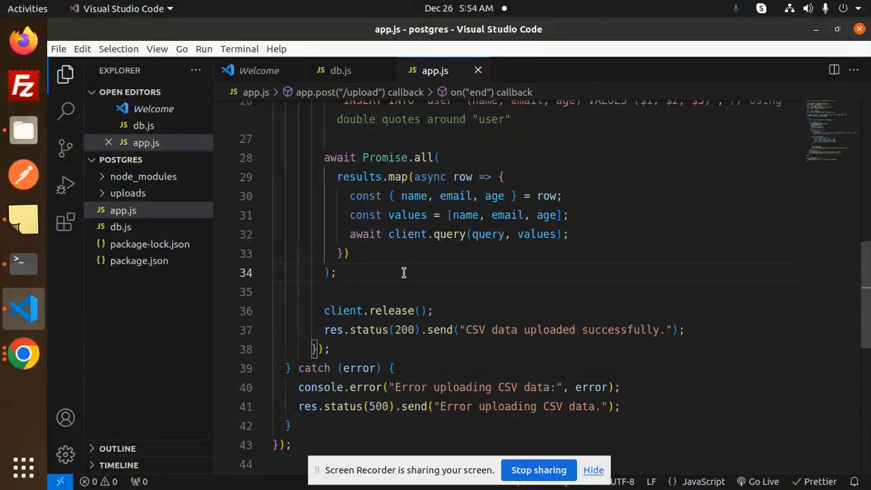
- Review the client release, success message, error handler and app.listen(3000) lines
double_click(342, 310)
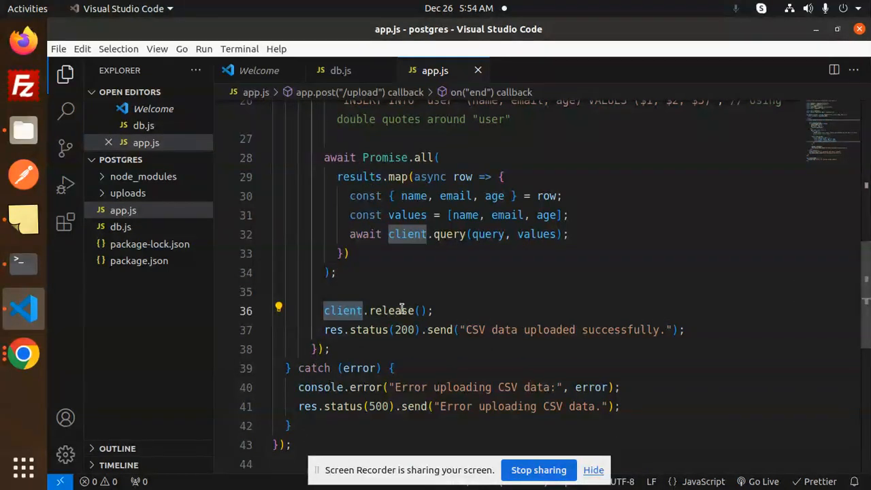
double_click(391, 311)
left_click(480, 310)
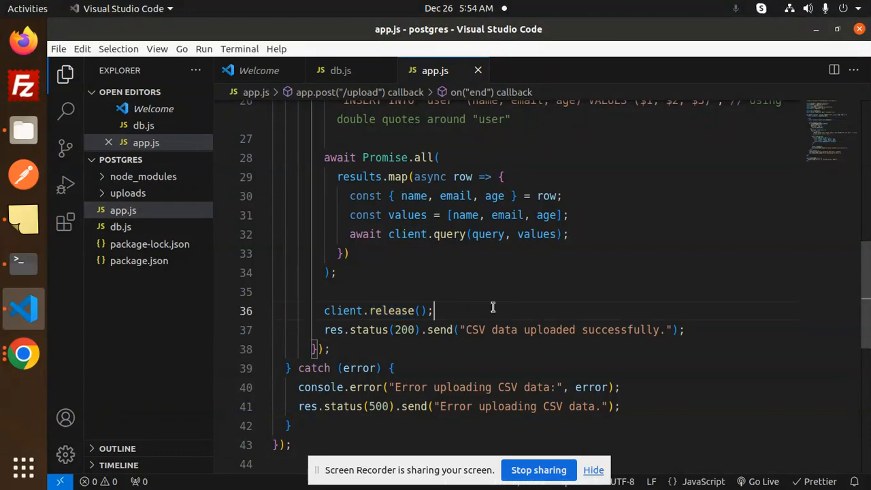
double_click(564, 329)
left_click(626, 304)
left_click(536, 376)
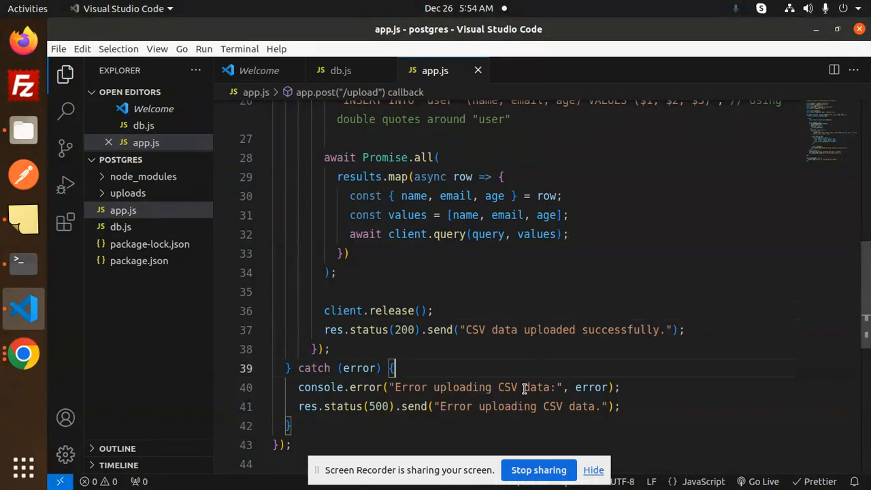
double_click(601, 387)
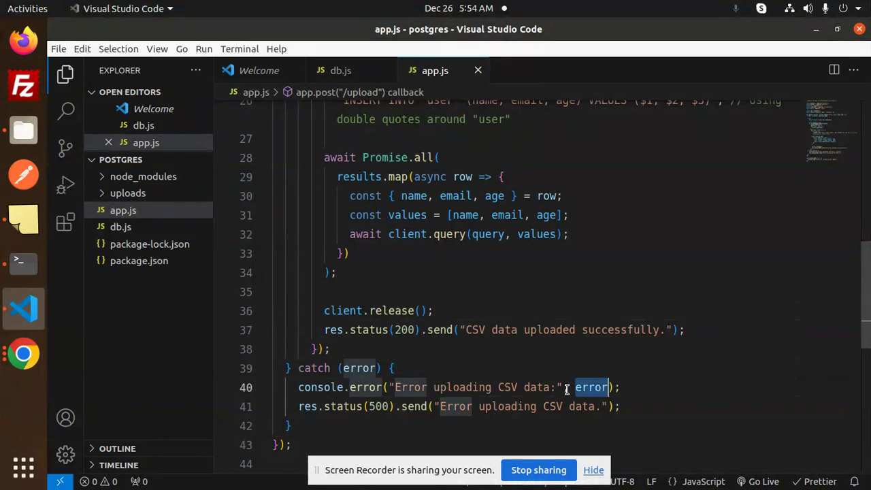
left_click(449, 425)
left_click(656, 409)
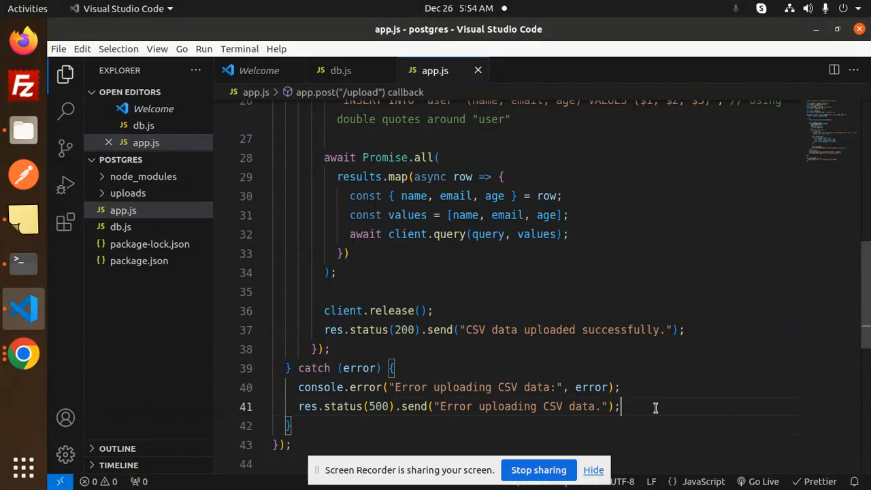
left_click(649, 364)
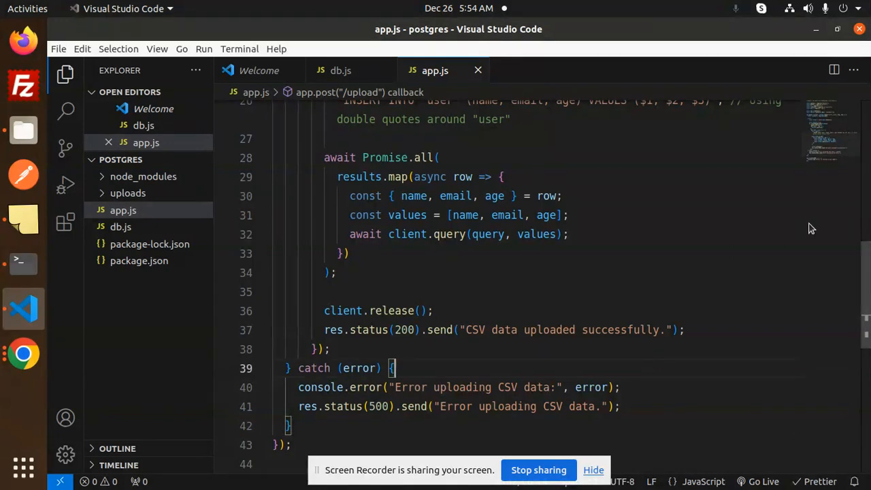
left_click_drag(865, 293, 865, 315)
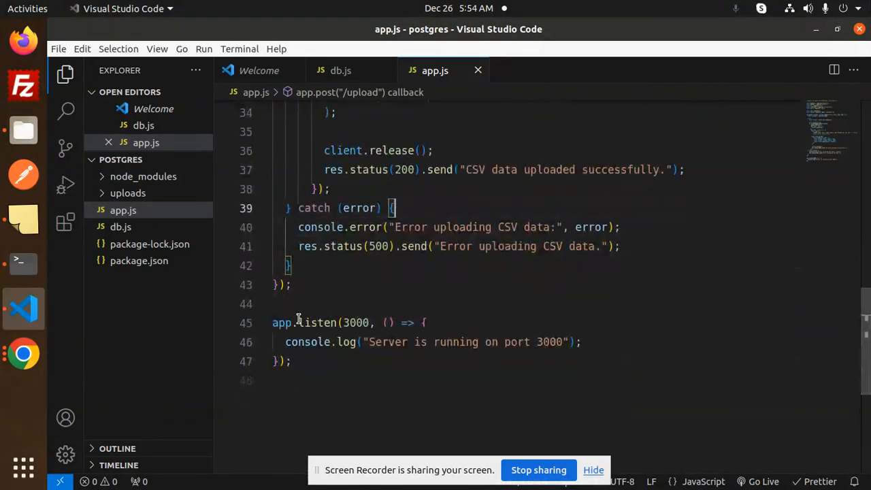
double_click(355, 323)
left_click(361, 323)
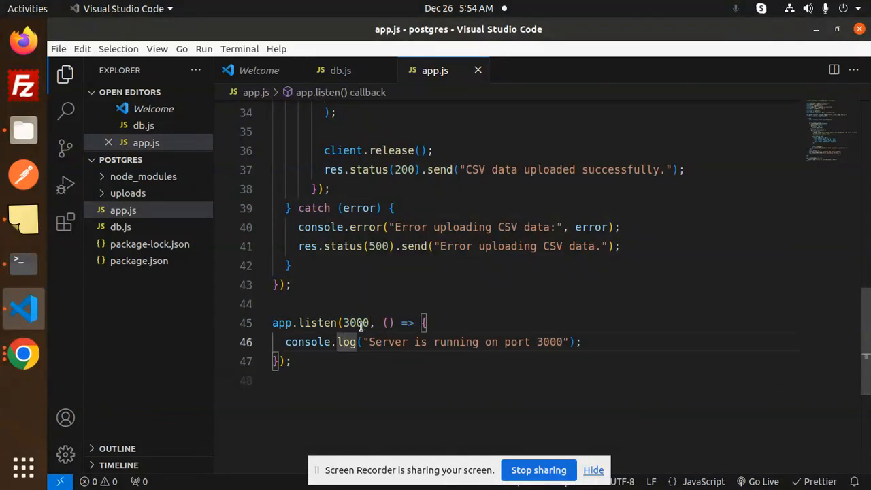
left_click(353, 359)
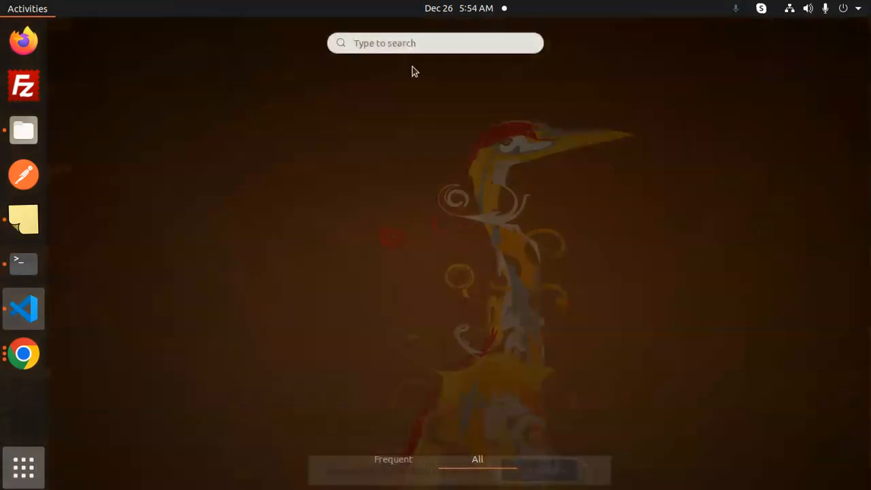
type("pg")
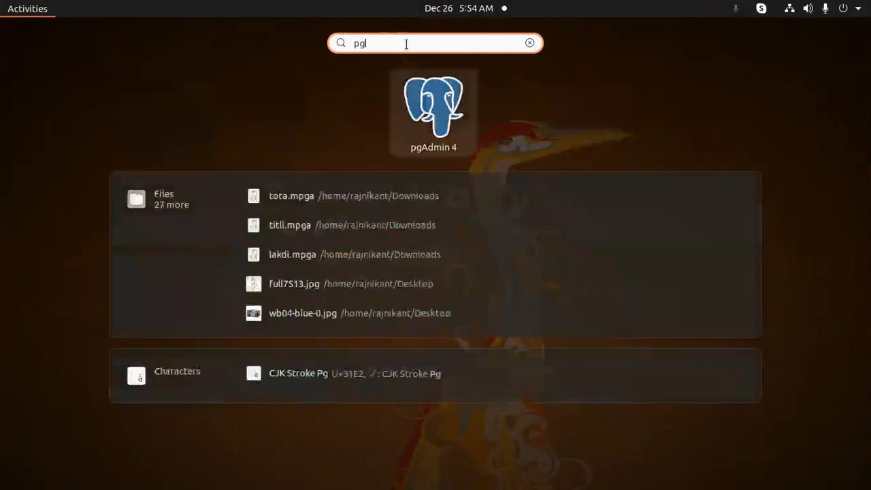
- Launch pgAdmin 4, connect to the test server and expand its databases
key("Return")
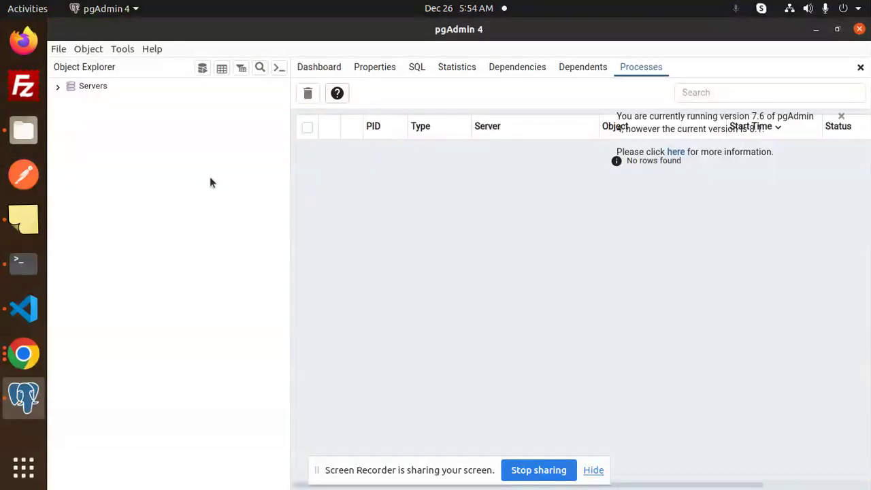
left_click(75, 85)
left_click(58, 86)
left_click(67, 116)
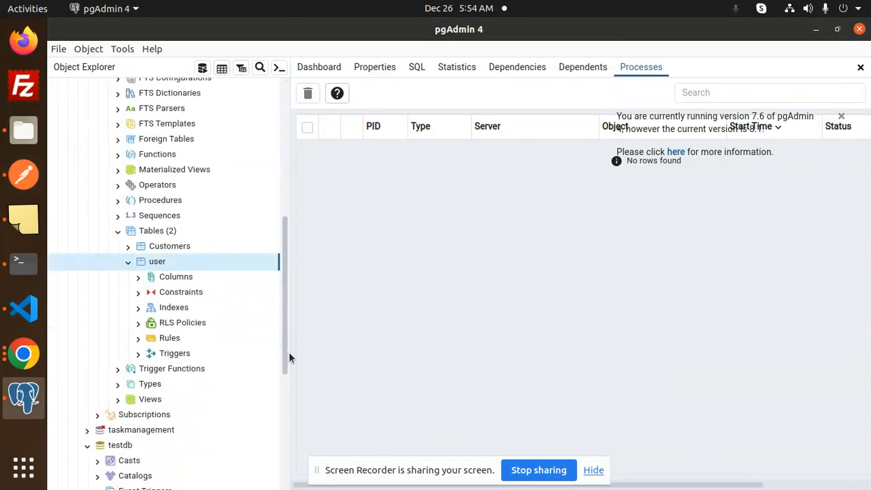
- View all rows of the user table, showing 0 rows, then switch to Postman
right_click(156, 262)
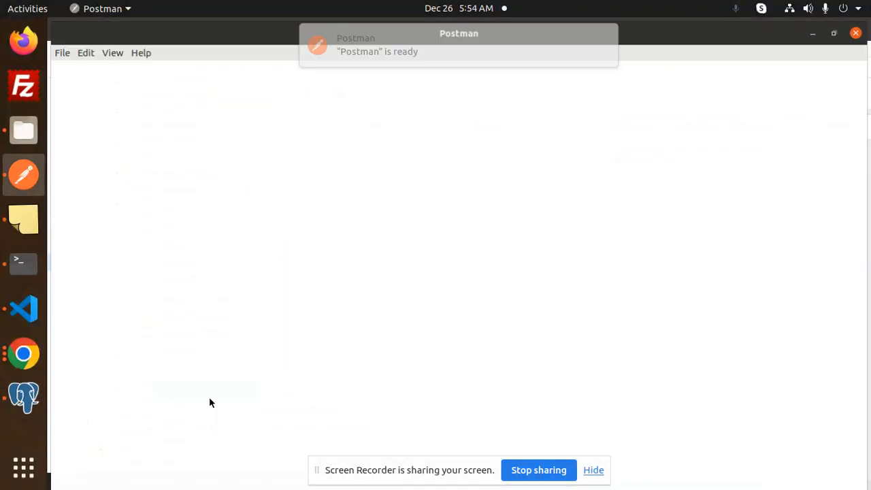
left_click(24, 397)
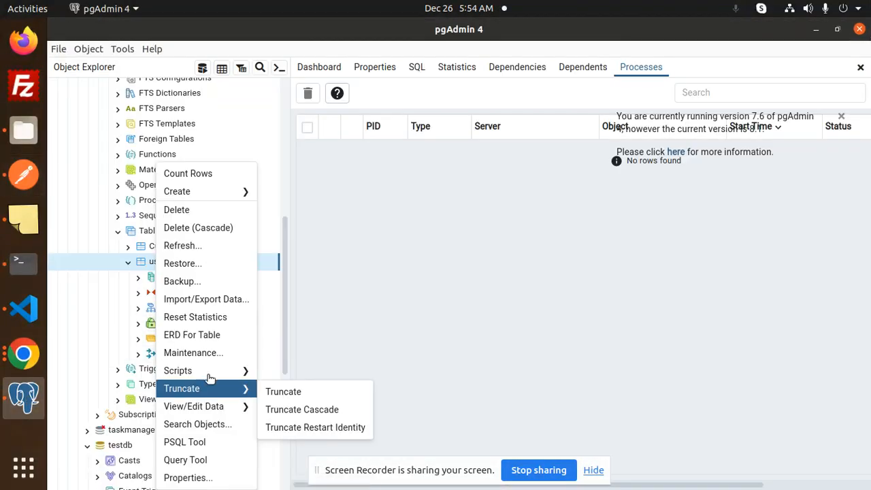
left_click(282, 409)
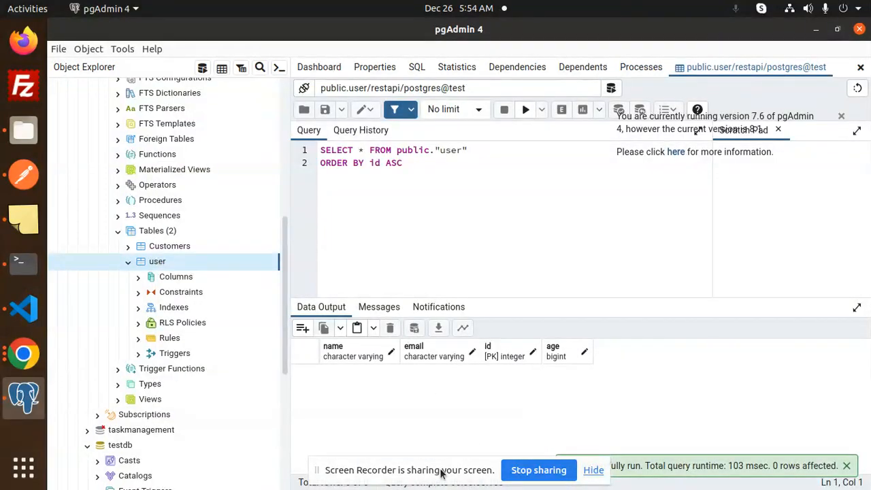
left_click_drag(443, 470, 674, 153)
left_click(667, 205)
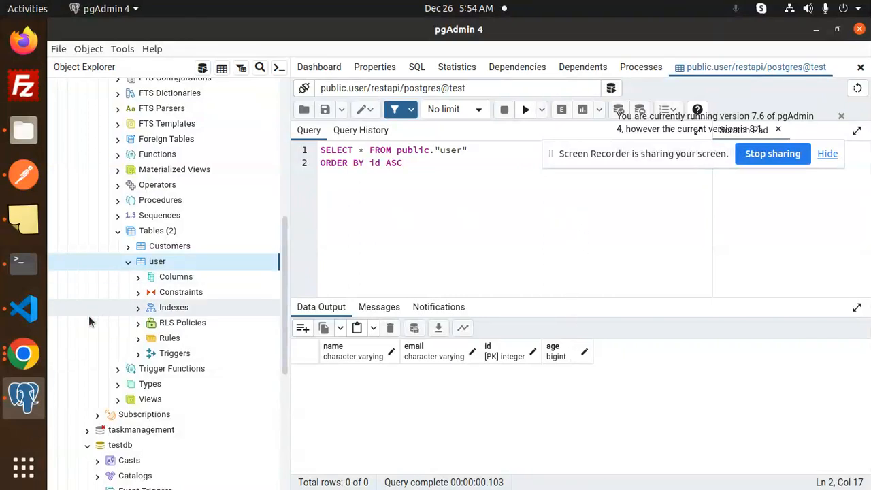
left_click(24, 176)
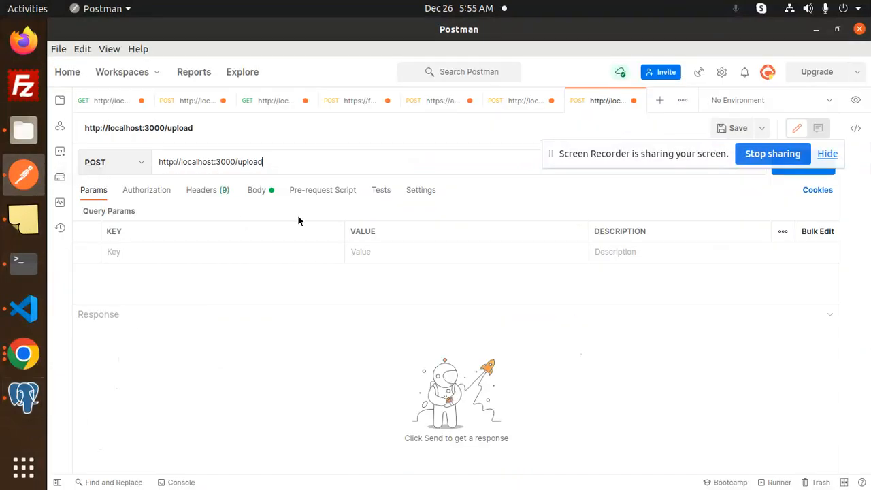
- Add a csv parameter key, attach data.csv in the form-data body and send the POST /upload
left_click(134, 255)
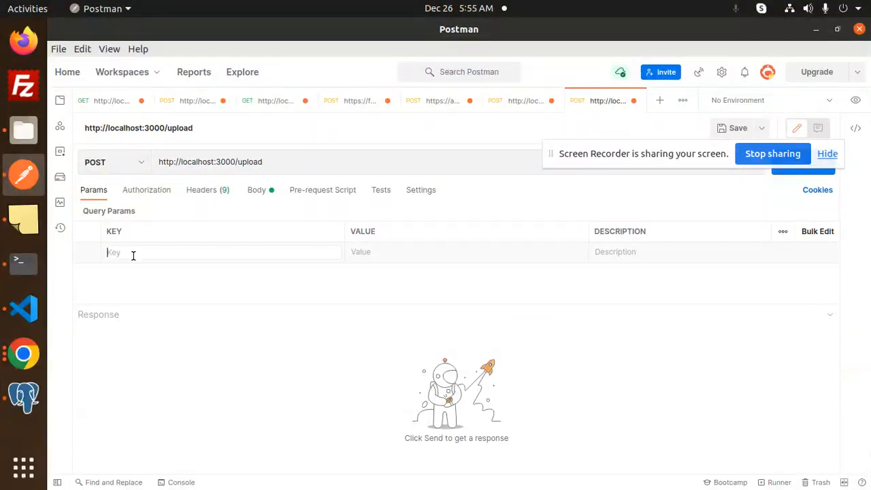
type("csv")
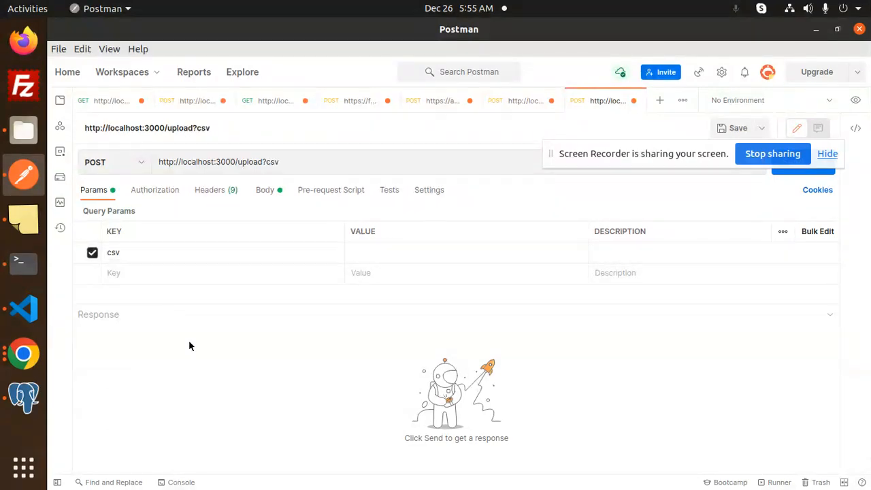
left_click(373, 257)
left_click(322, 254)
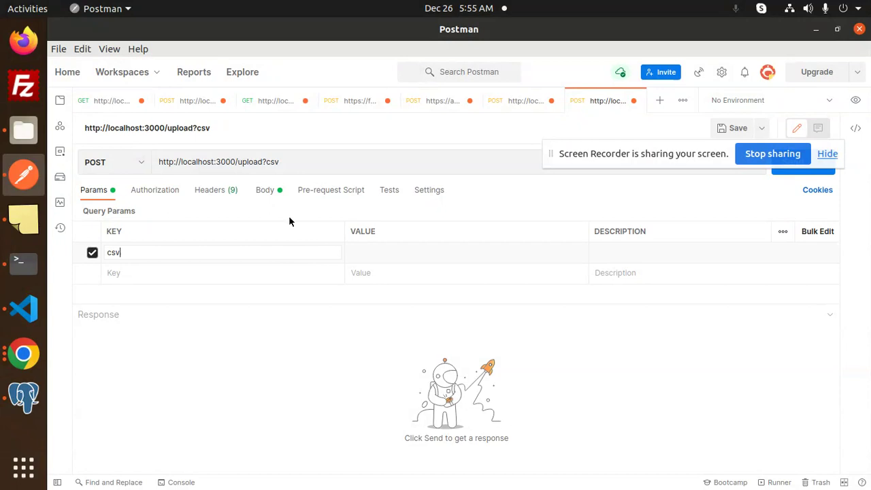
left_click(265, 190)
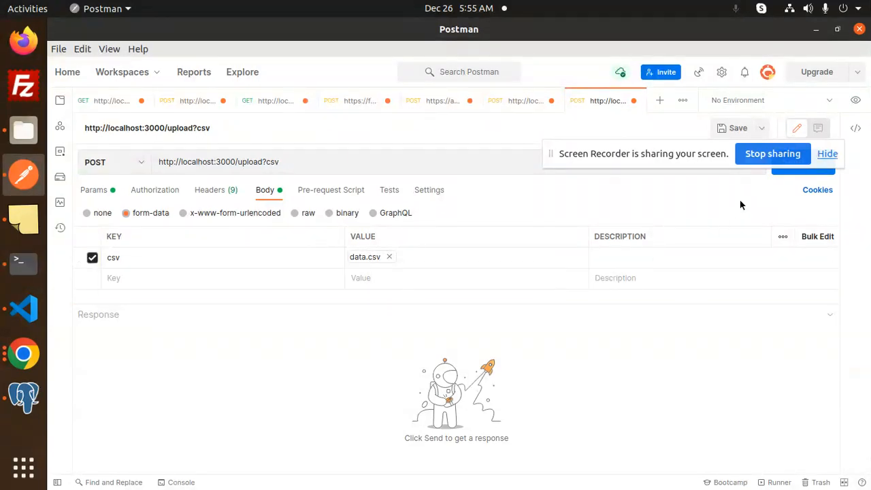
left_click_drag(647, 153, 658, 90)
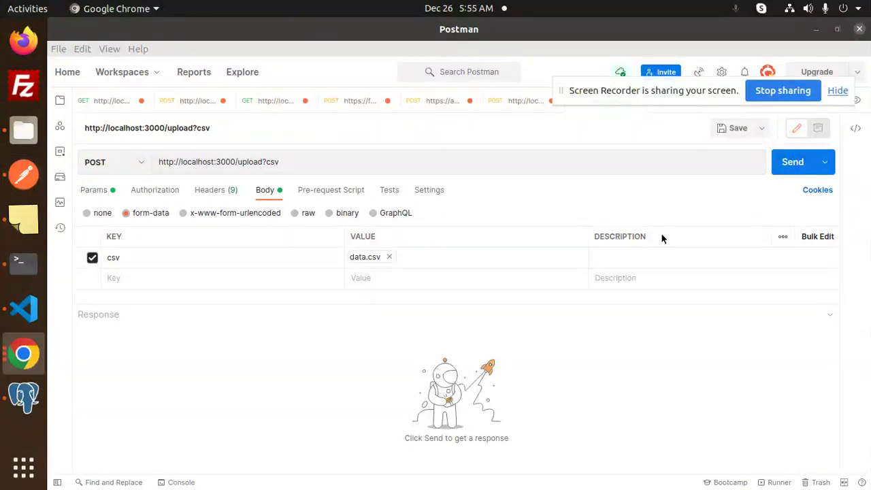
left_click(789, 165)
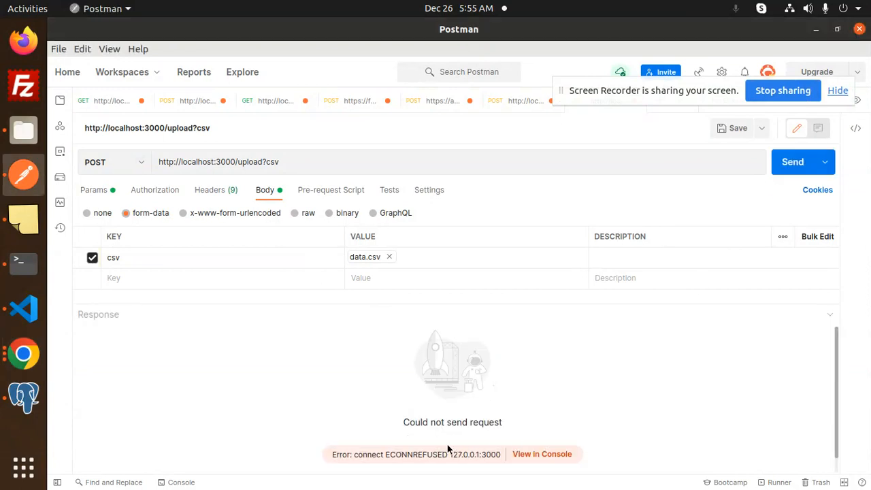
- Start the server with node app.js and resend, getting 200 OK 'CSV data uploaded successfully'
left_click(24, 264)
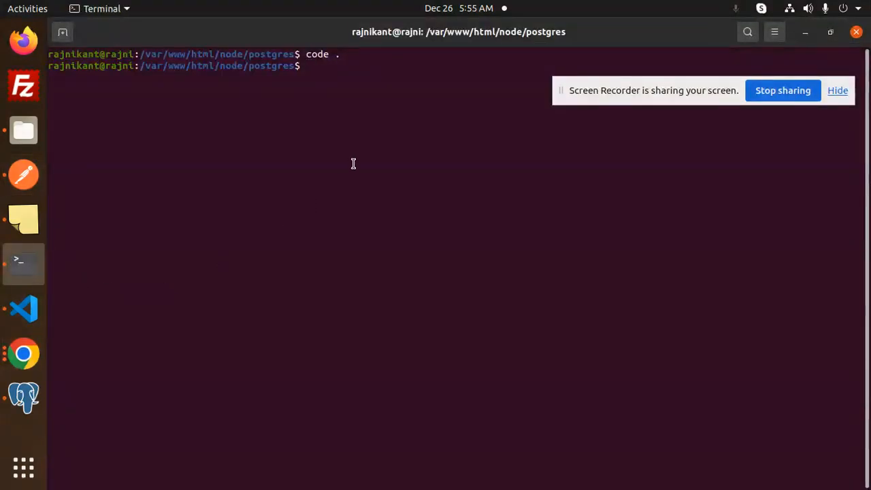
type("node app.js")
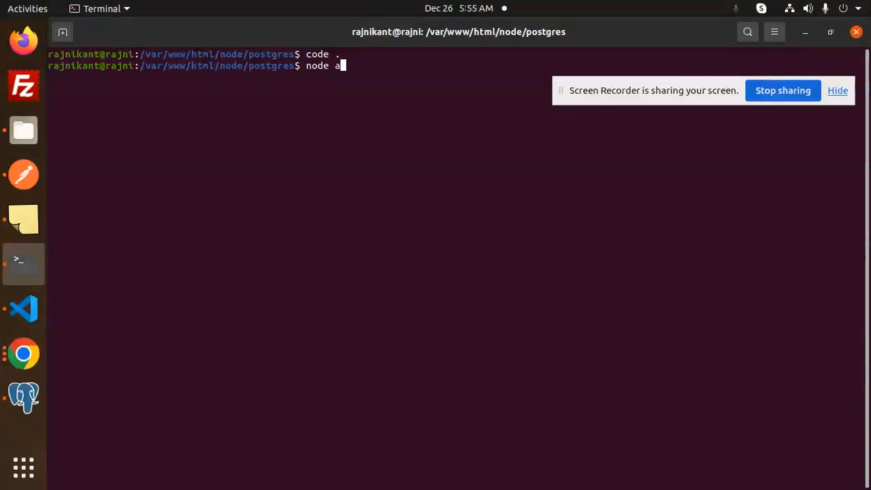
key("Return")
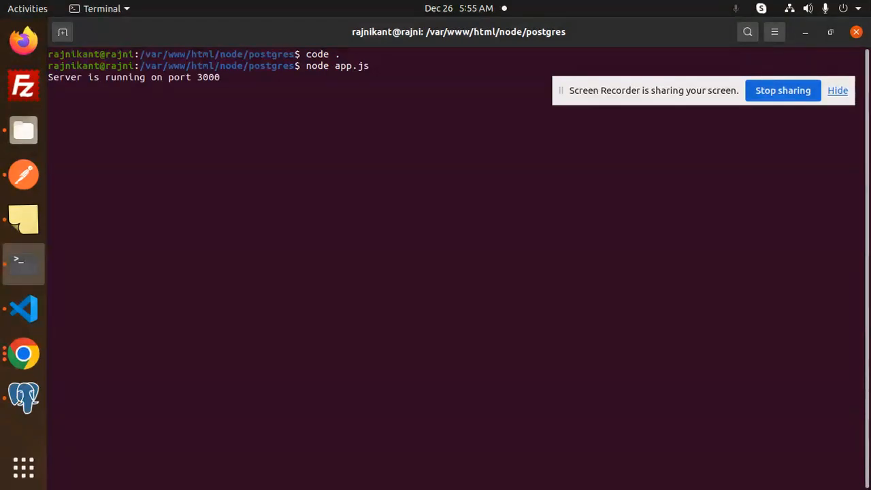
key("alt+Tab")
left_click(793, 161)
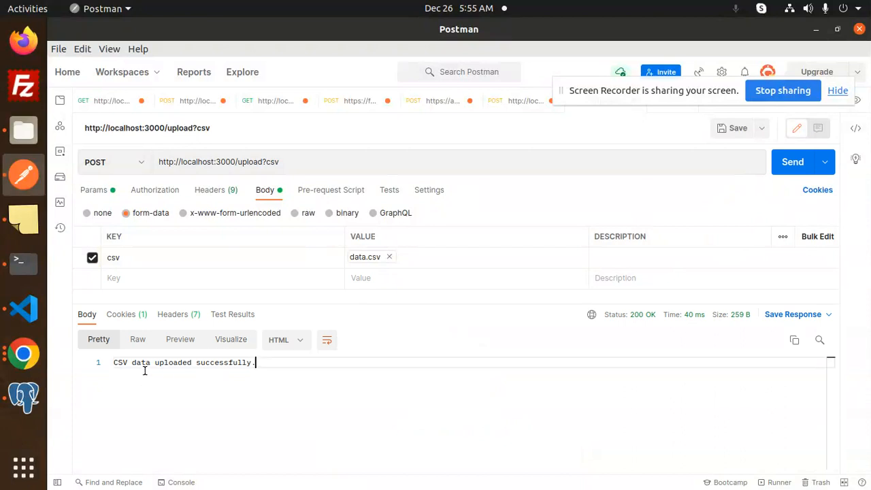
triple_click(145, 371)
left_click(158, 379)
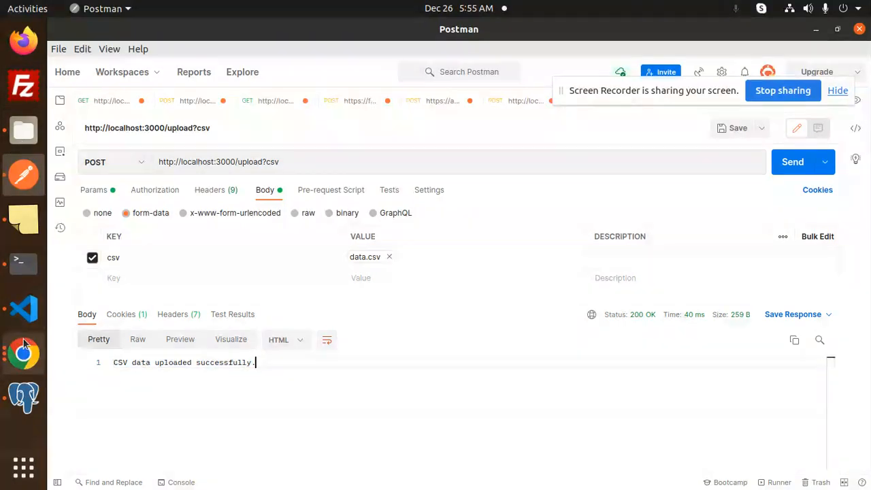
left_click(24, 398)
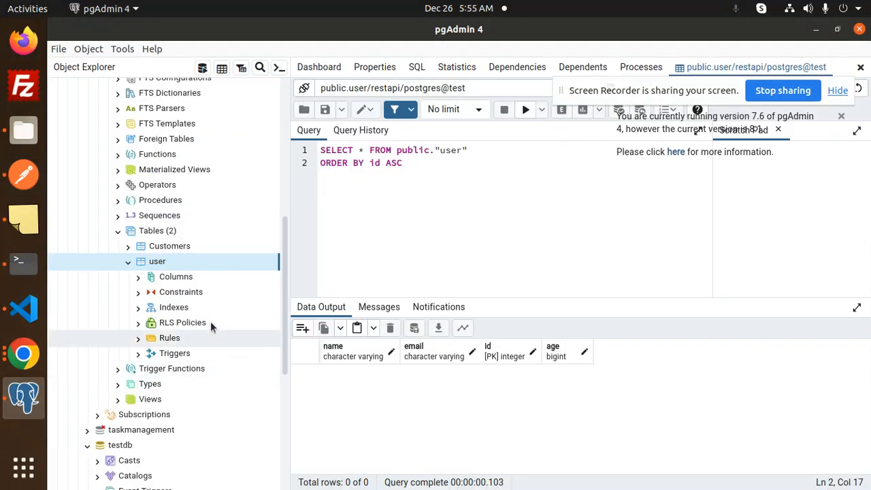
- Reload the user table's rows, now listing John Doe, Jane Smith and Alice Johnson
left_click(165, 262)
right_click(165, 262)
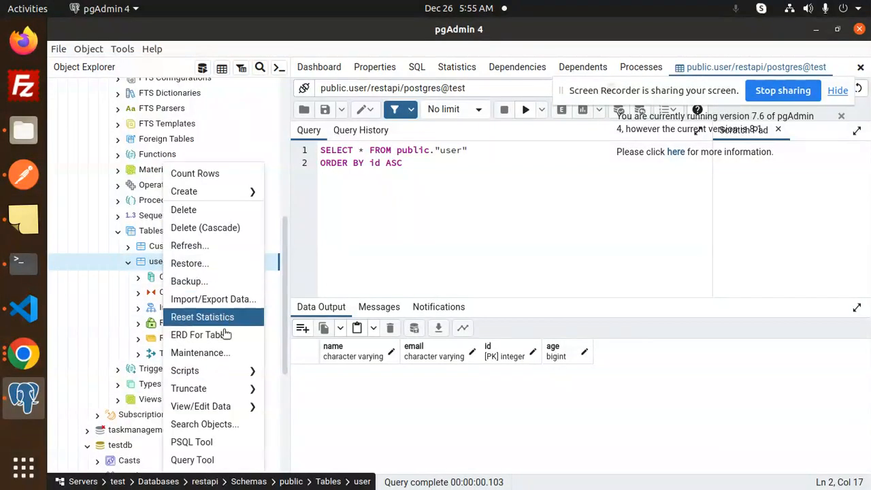
mouse_move(200, 407)
left_click(293, 406)
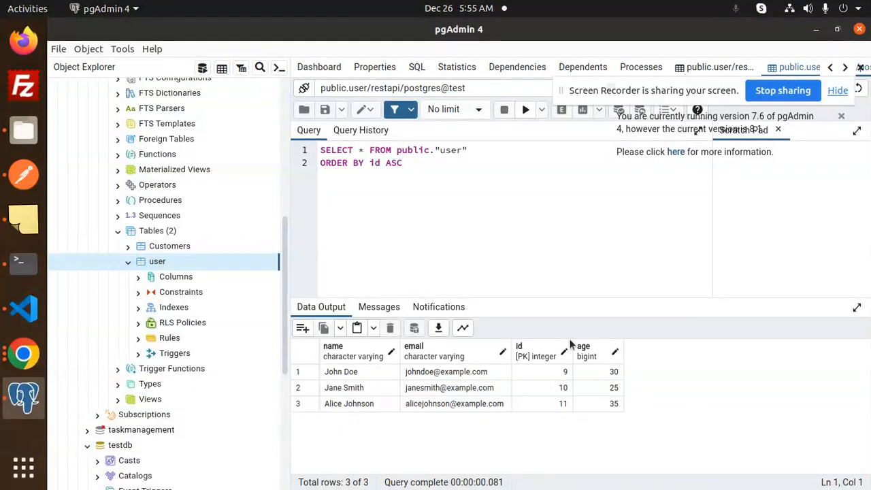
left_click(24, 131)
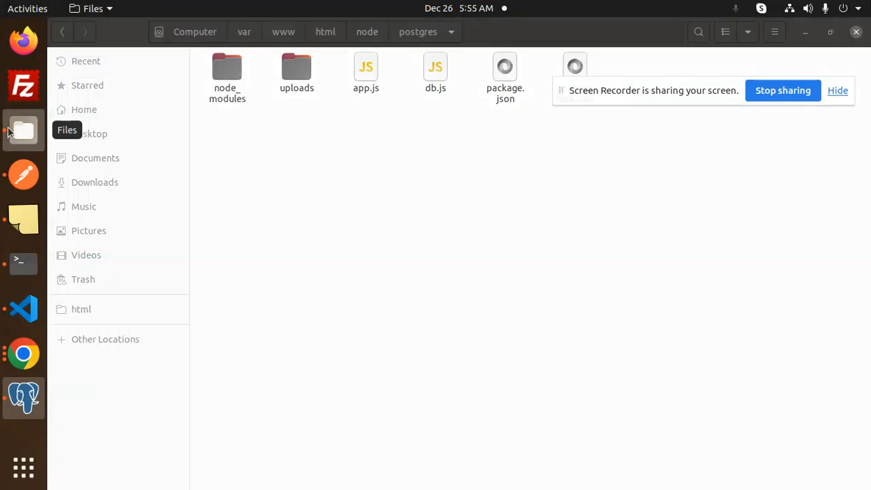
- Open data.csv from Documents in Calc, discarding recovery, preview the three rows, and return to pgAdmin
left_click(95, 158)
double_click(360, 86)
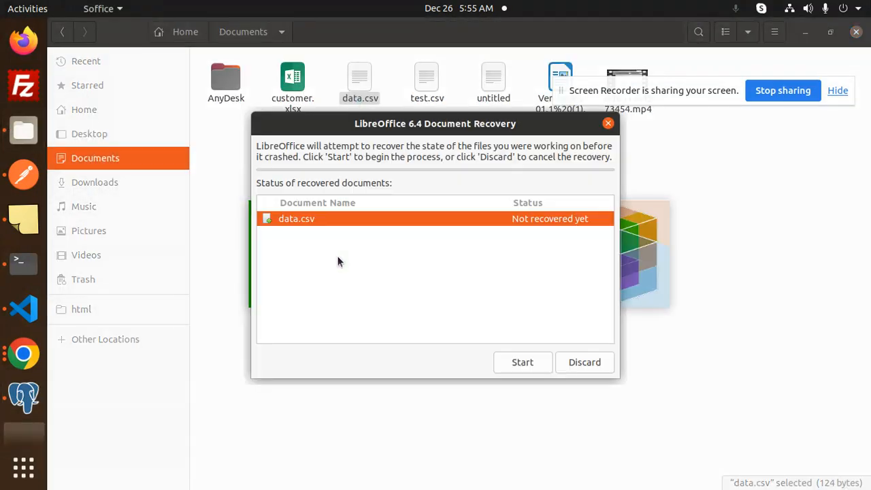
left_click(585, 362)
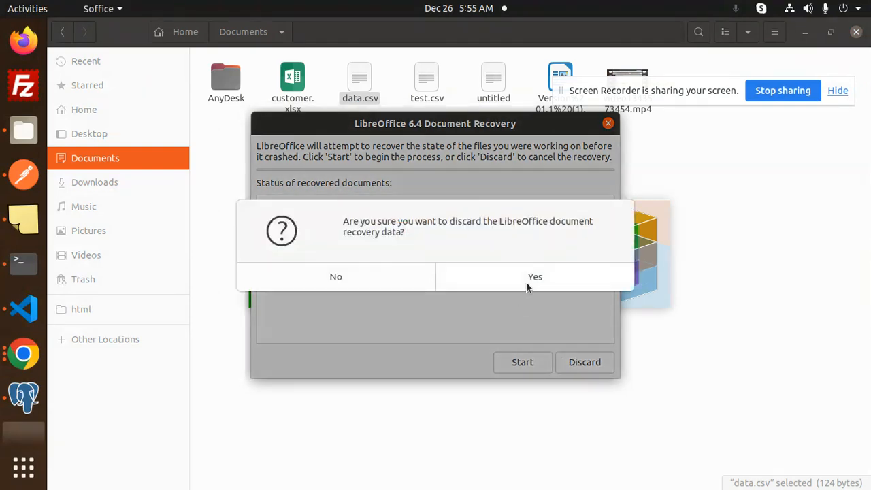
left_click(534, 277)
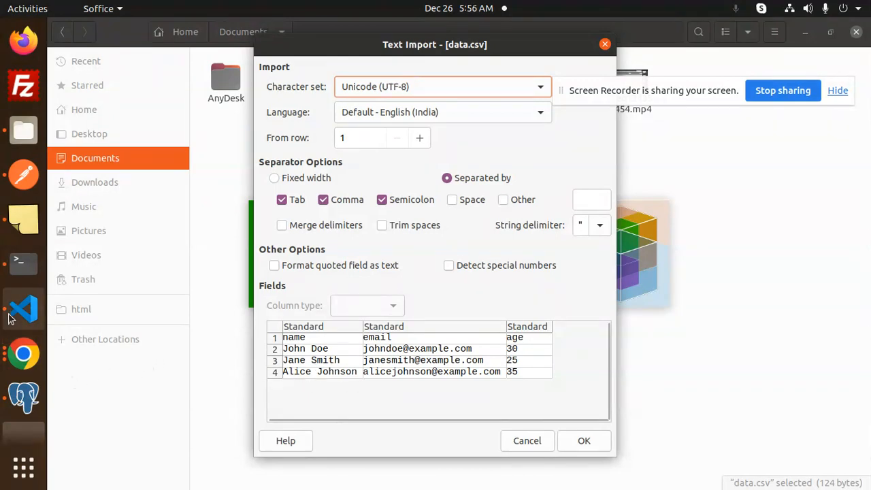
left_click(23, 399)
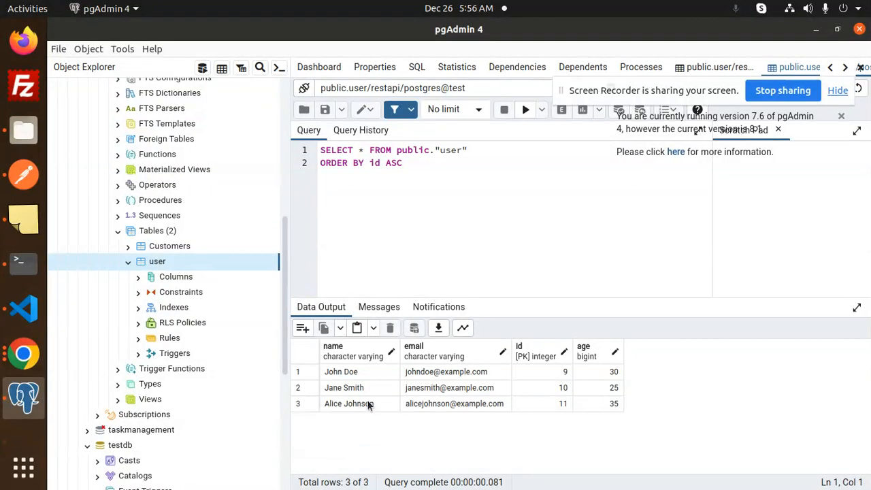